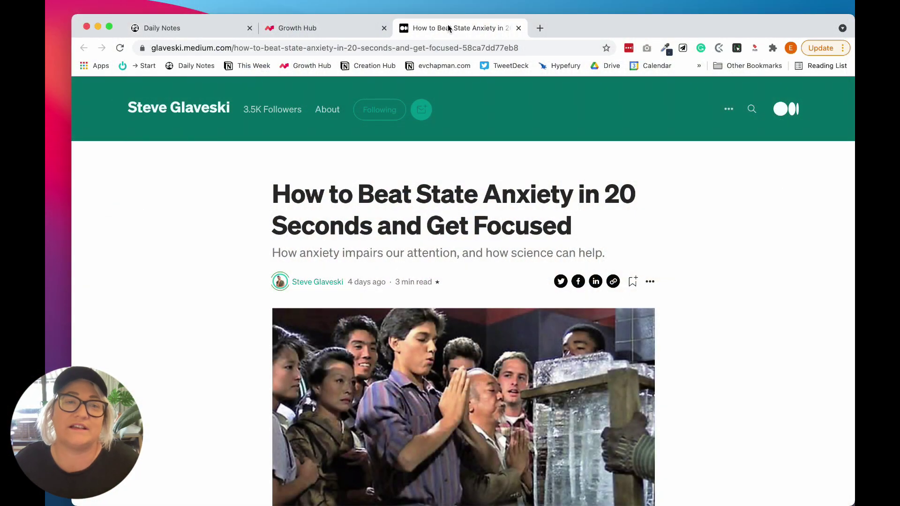
- Open Template Repo beside the Daily Notes and expand the New Article template
key("super+1")
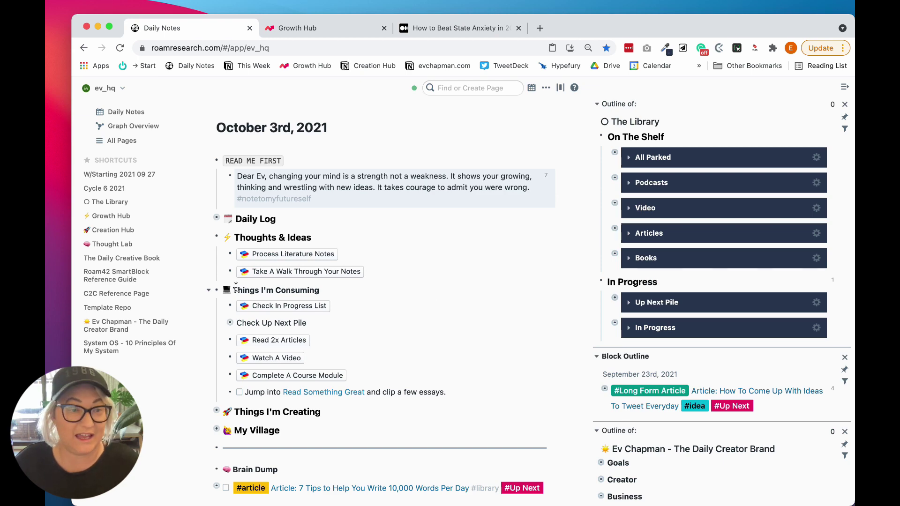
left_click(116, 313, "shift")
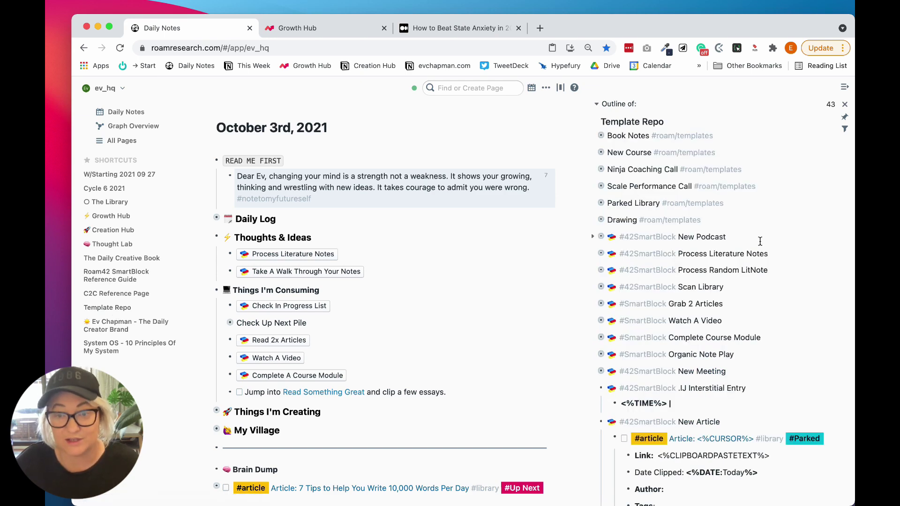
scroll(750, 239, "down", 5)
scroll(655, 235, "down", 5)
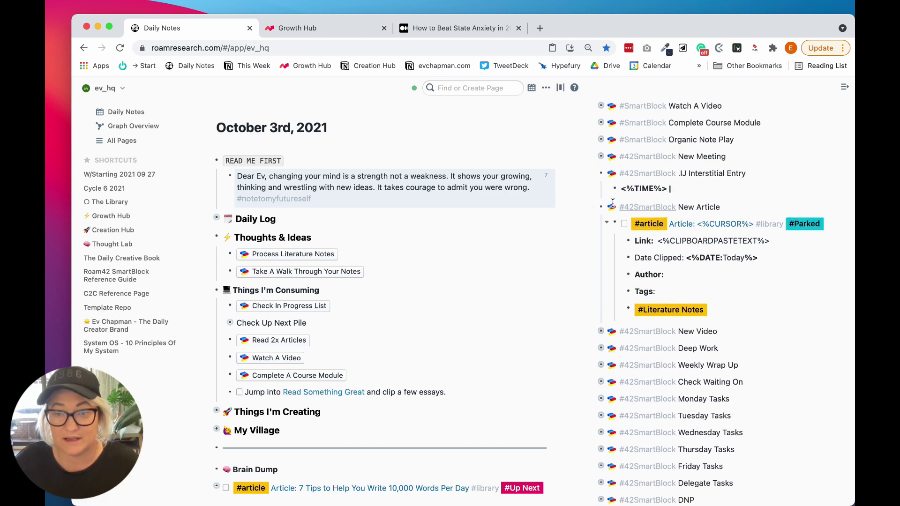
left_click(593, 174)
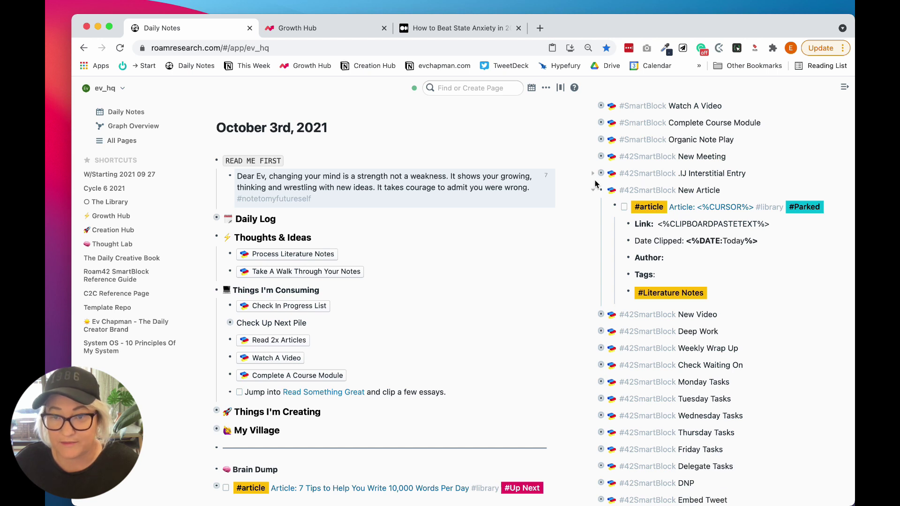
left_click(593, 190)
left_click(593, 213)
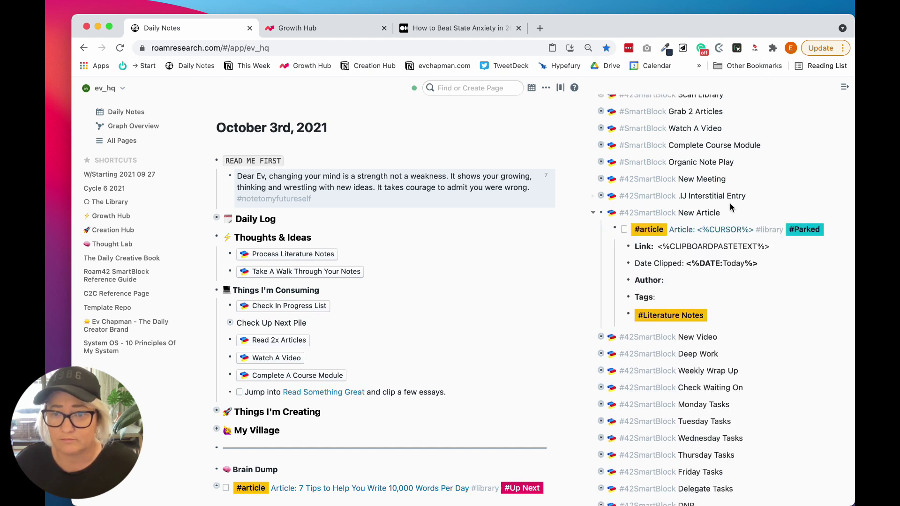
scroll(729, 204, "down", 1)
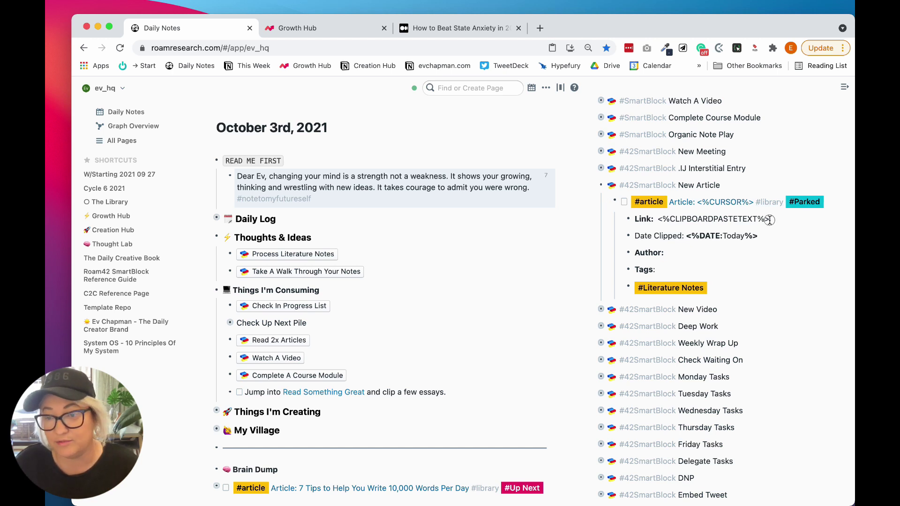
- Inspect the template's Link and Author lines, then start an empty block below Brain Dump
left_click(726, 219)
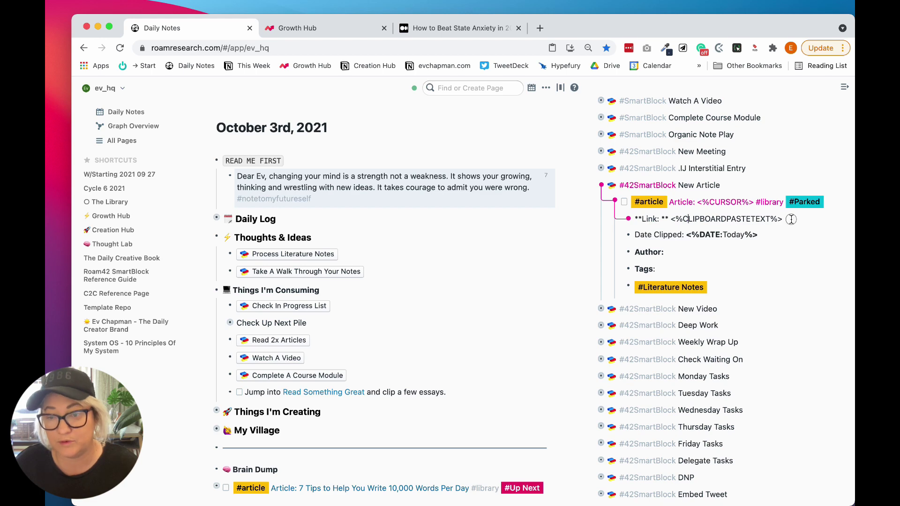
left_click(776, 251)
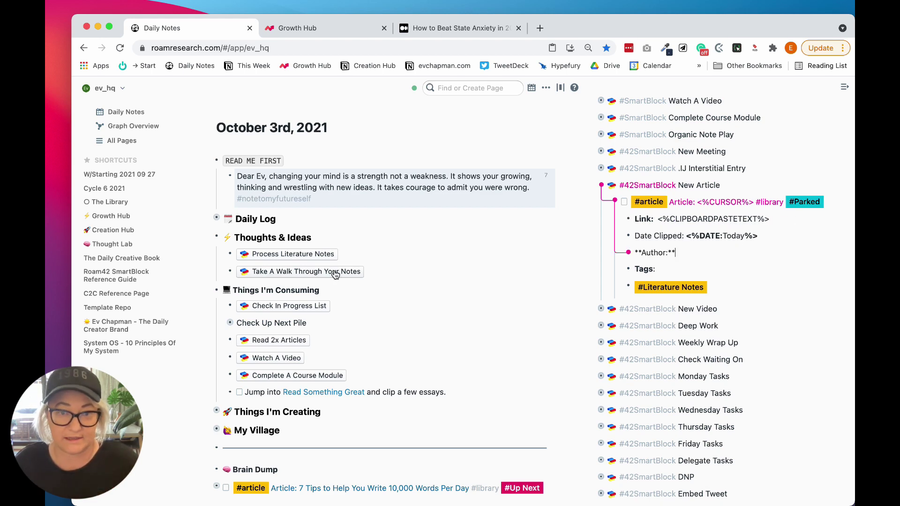
scroll(283, 370, "down", 3)
left_click(283, 370)
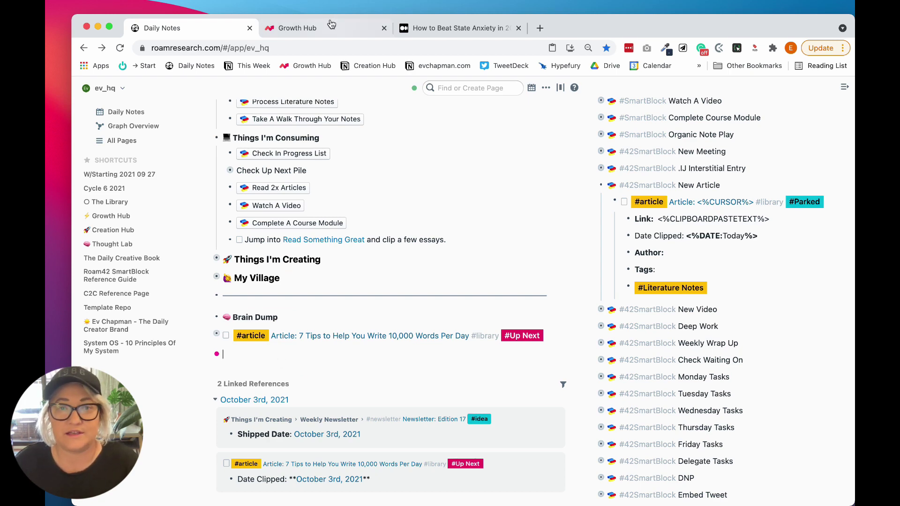
- Copy the State Anxiety article's Medium web address
left_click(422, 28)
left_click(274, 49)
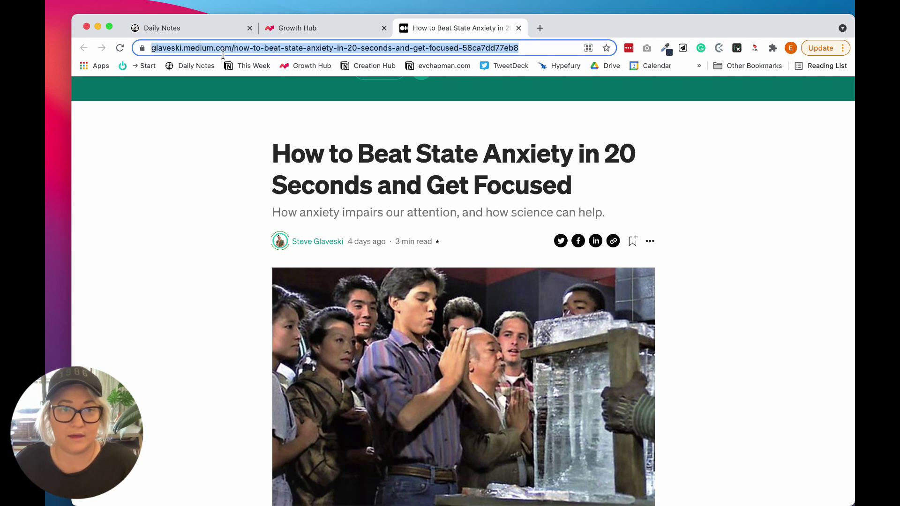
left_click(172, 31)
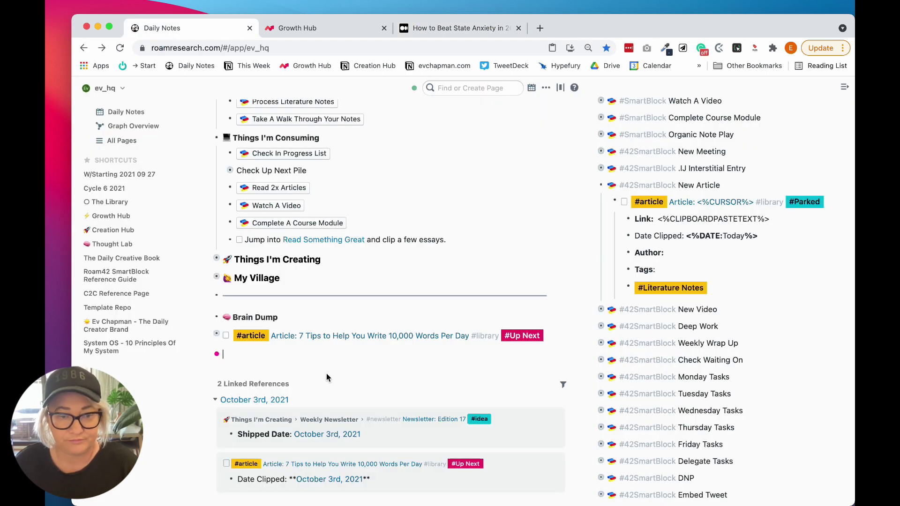
- Insert the New Article SmartBlock via xxart, then select the article's full title on Medium
type("xx")
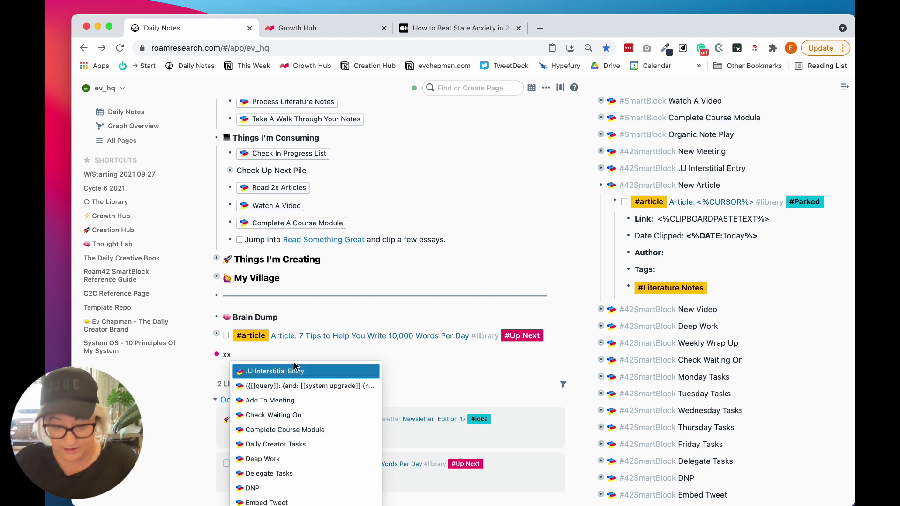
type("art")
key("Up")
key("Down")
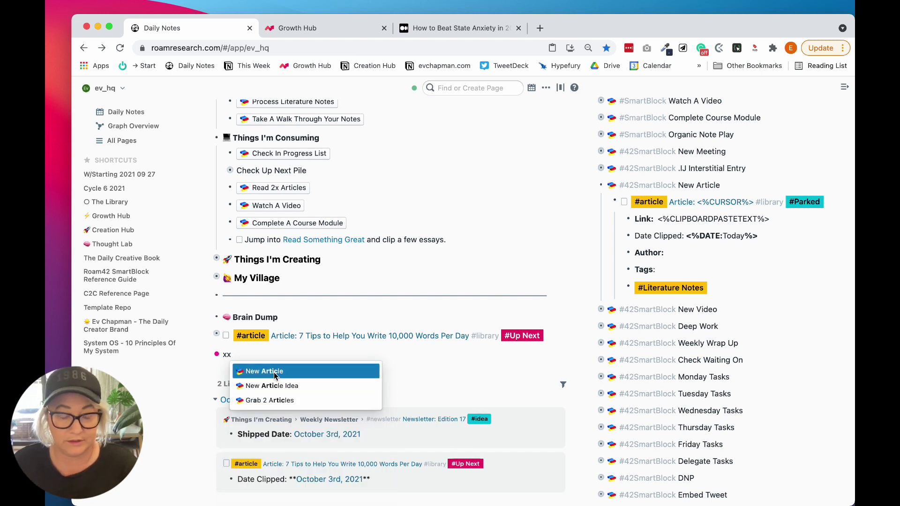
left_click(275, 376)
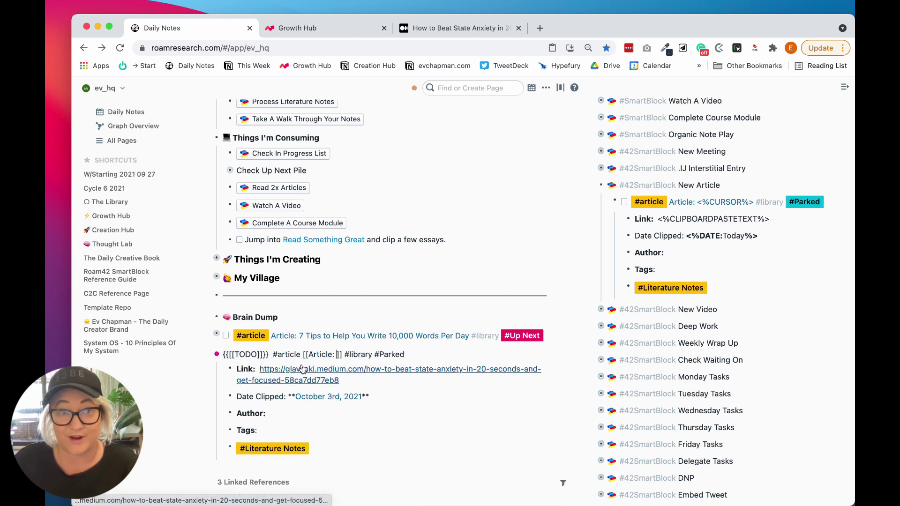
left_click(424, 28)
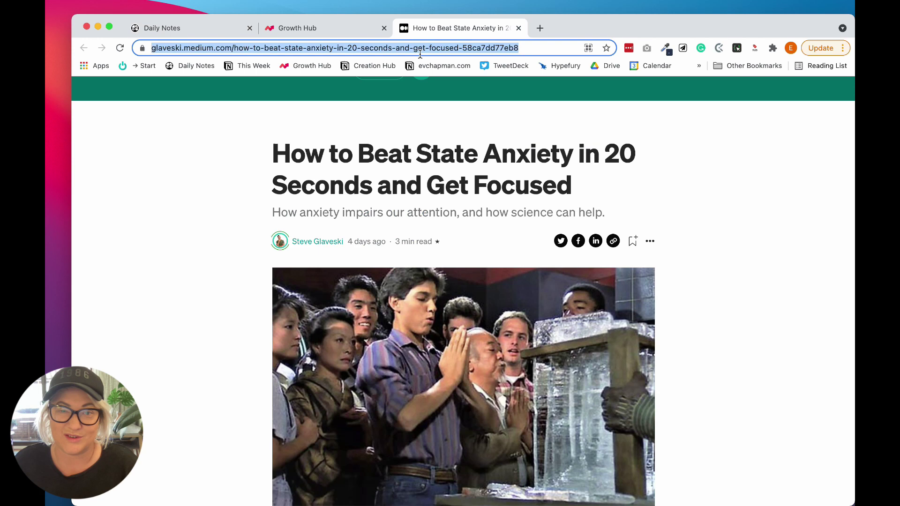
left_click_drag(572, 187, 271, 152)
key("super+c")
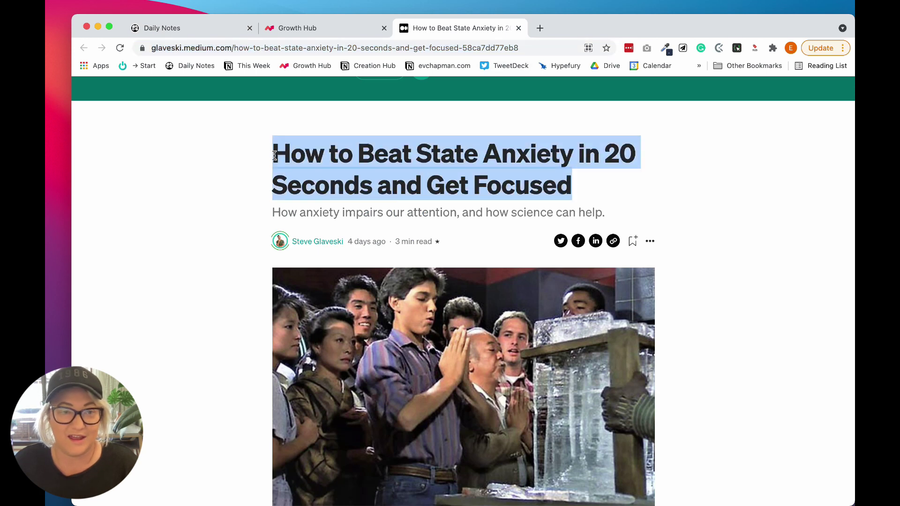
- Paste the copied article title after Article: in the new entry
left_click(158, 27)
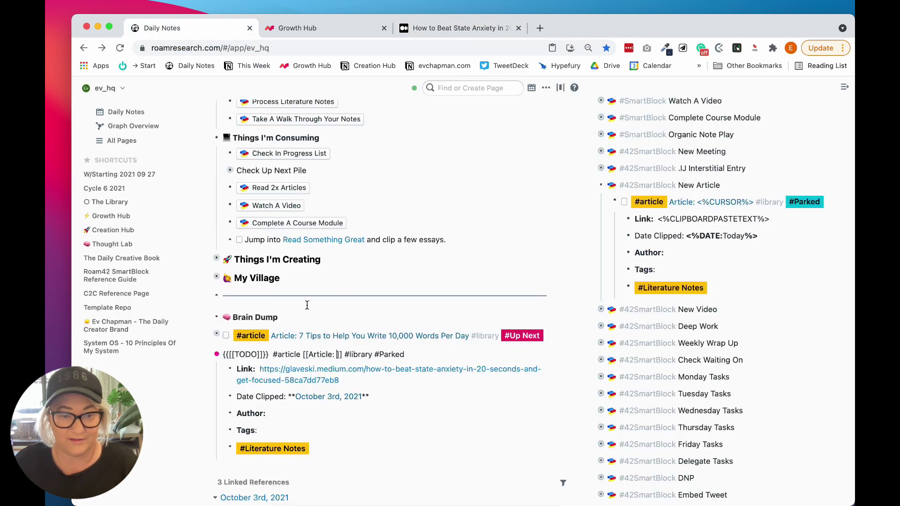
left_click(335, 354)
key("super+v")
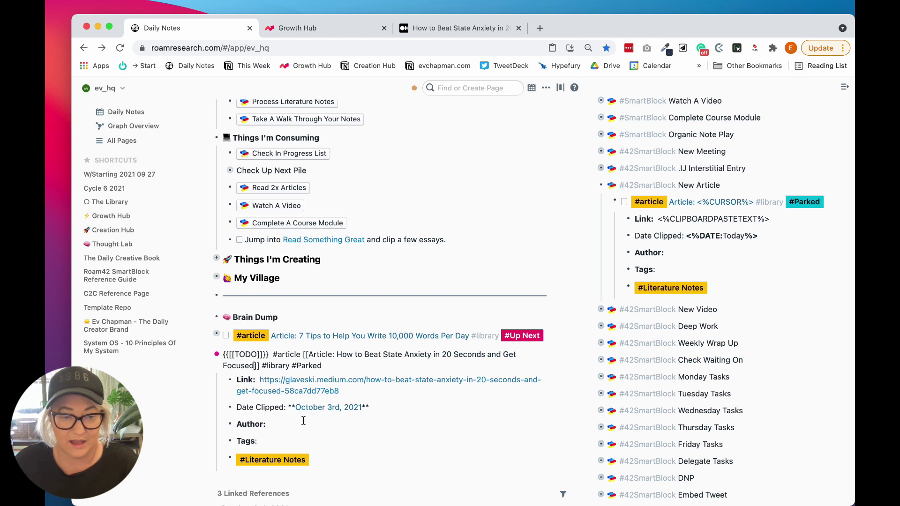
left_click(332, 427)
- Link the article's author as a page, correcting the misspelt name against Medium
type("[[Stev")
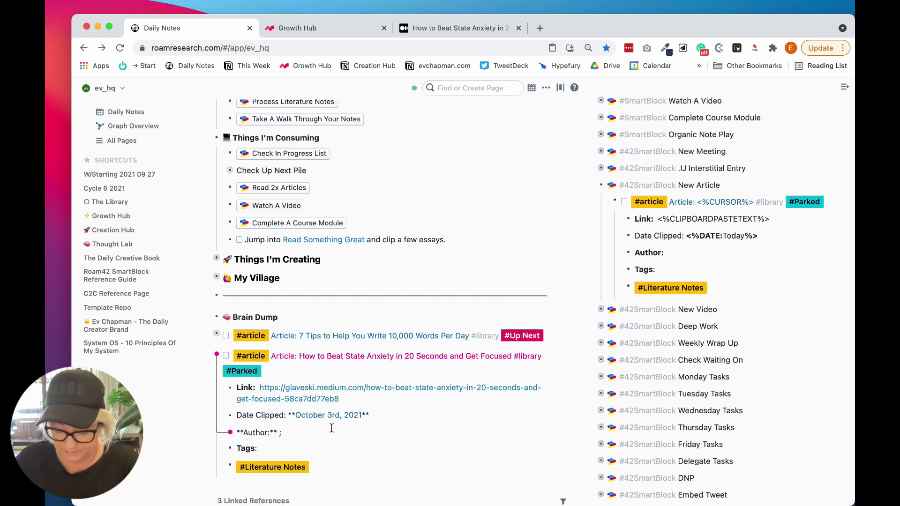
type("e ")
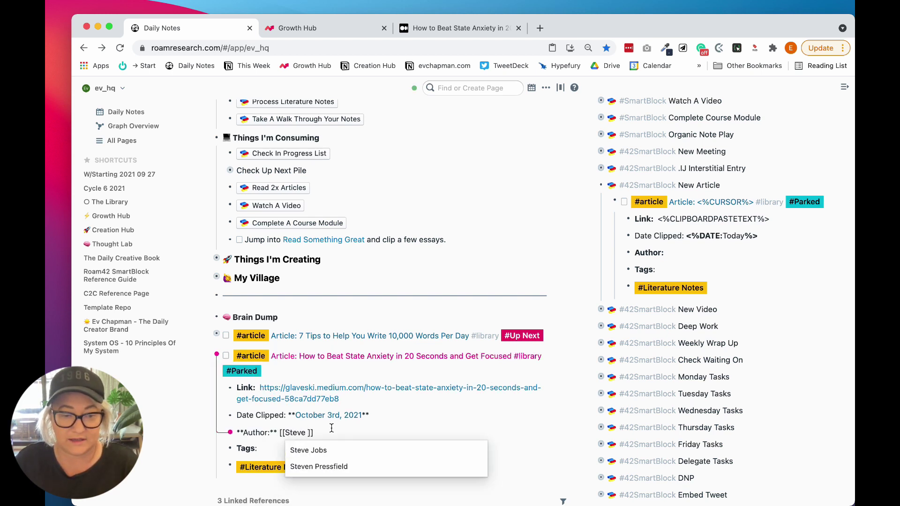
type("Galeski")
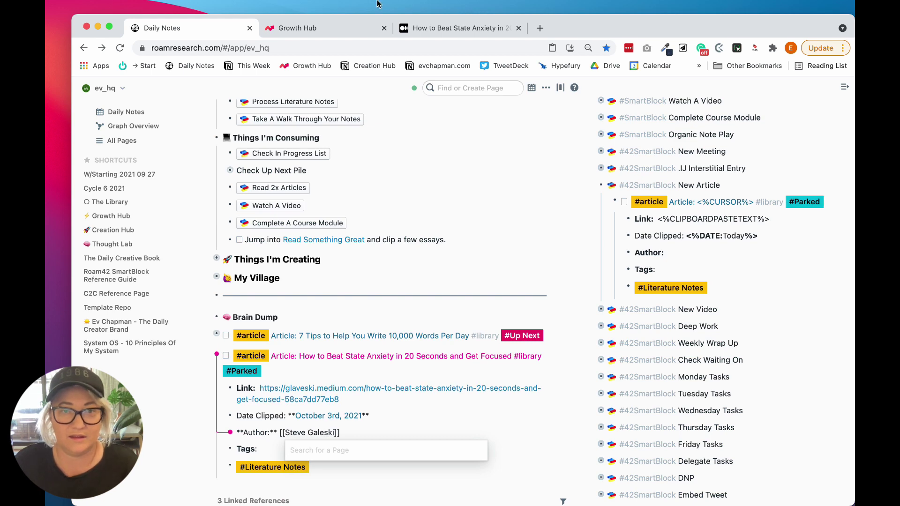
left_click(434, 28)
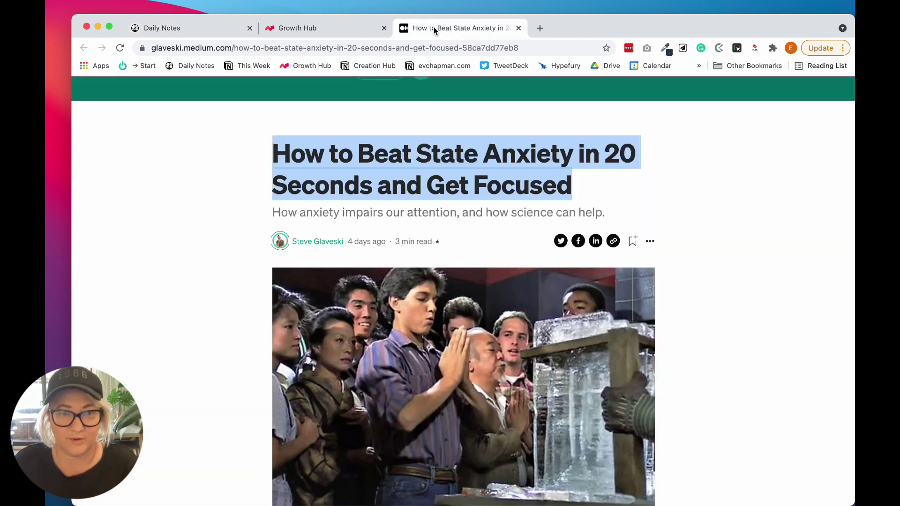
left_click(192, 29)
key("BackSpace")
key("BackSpace")
key("BackSpace")
key("BackSpace")
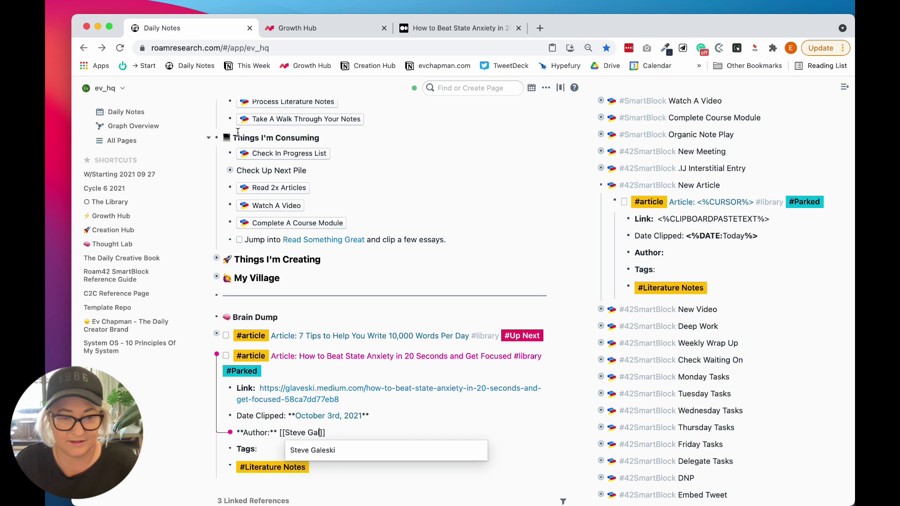
key("BackSpace")
type("laveski")
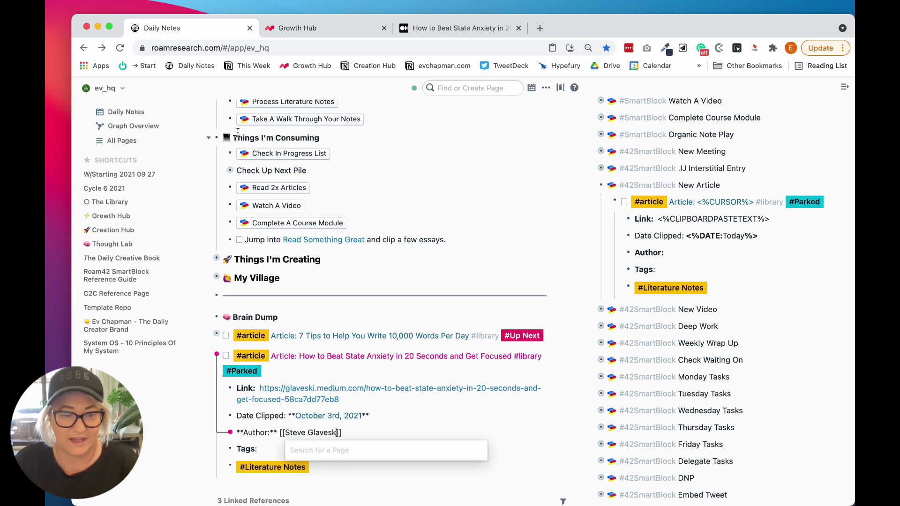
key("Escape")
- Tag the article #brain and #anxiety on the Tags line, then fold its details away
key("Down")
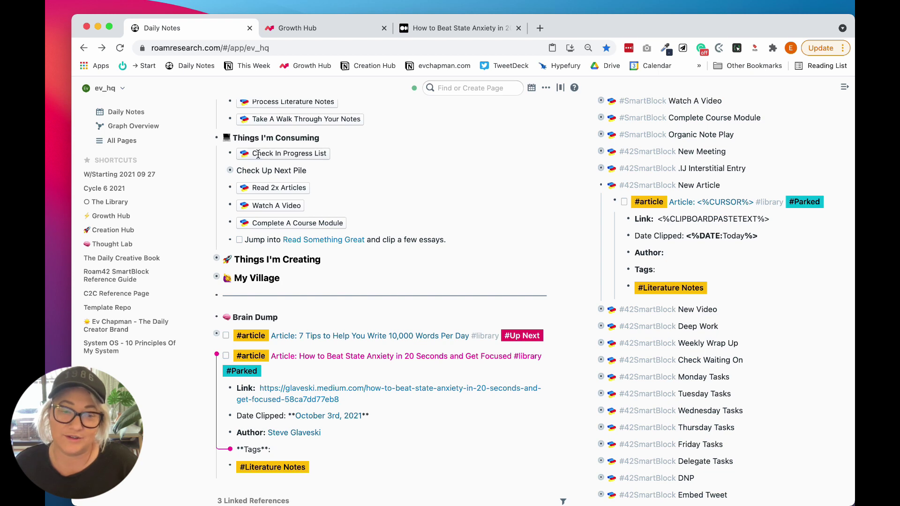
scroll(258, 153, "down", 3)
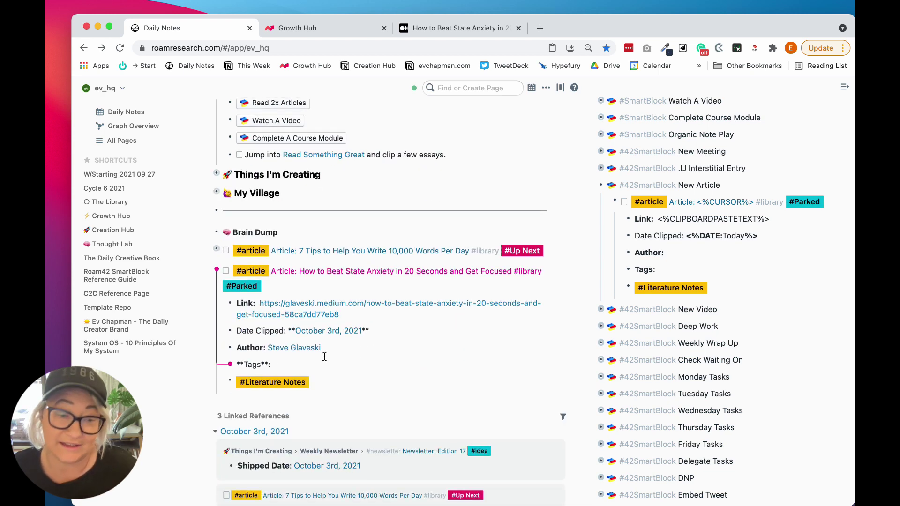
type("#")
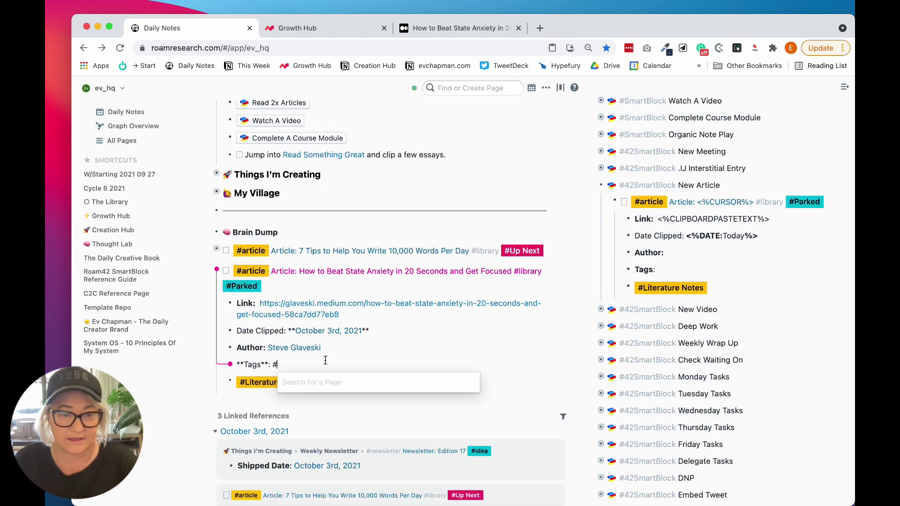
type("brain")
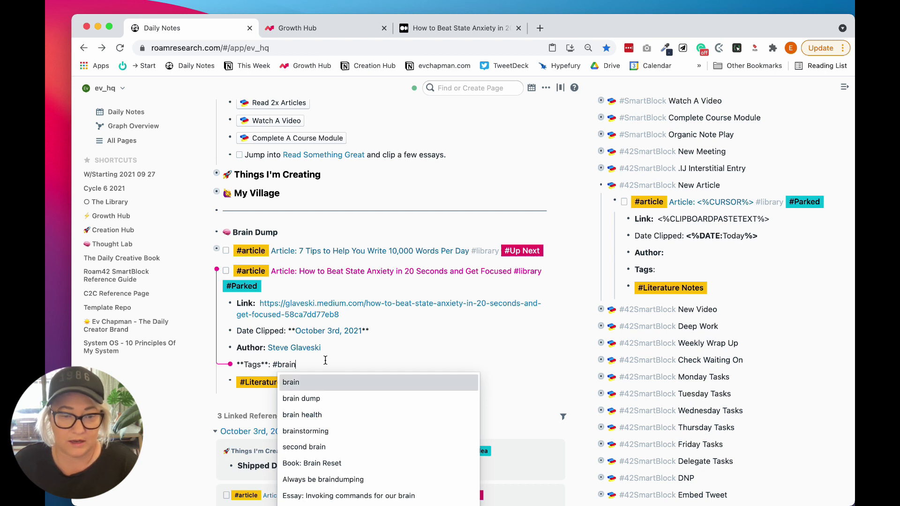
key("Return")
type("#")
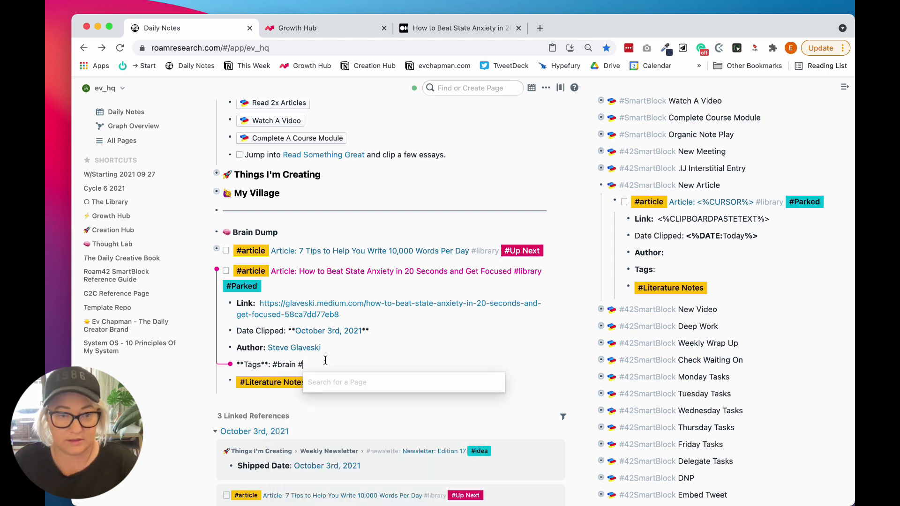
type("anxiety")
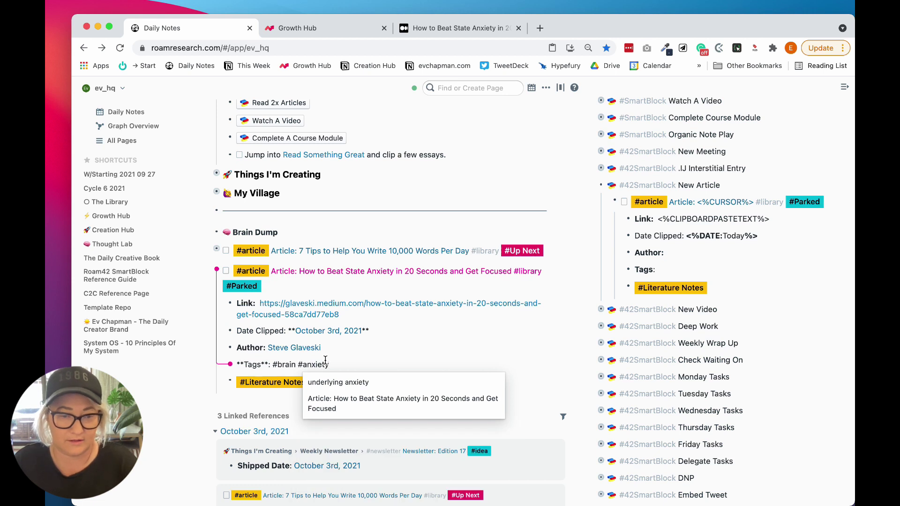
key("Escape")
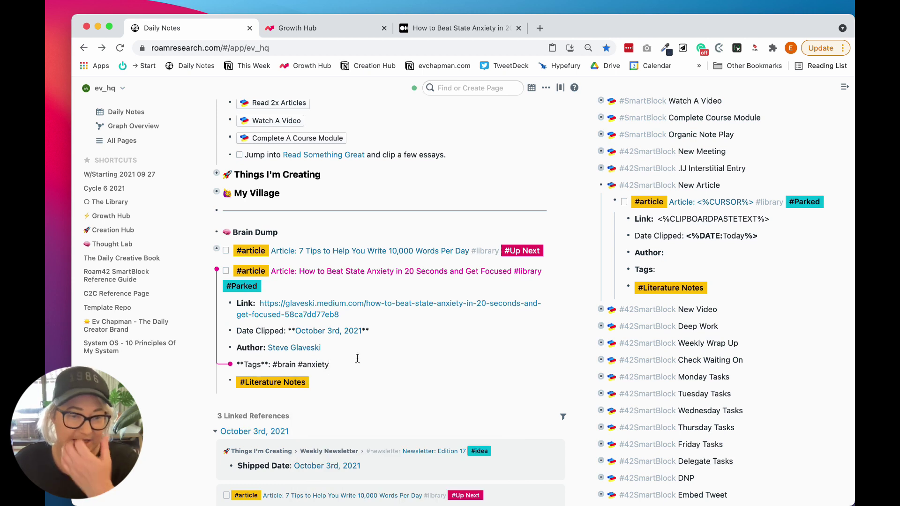
key("Escape")
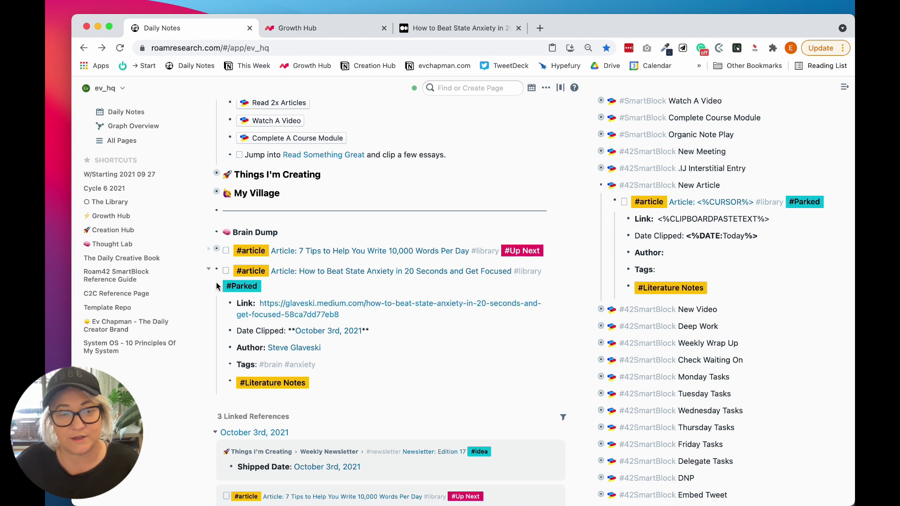
left_click(209, 271)
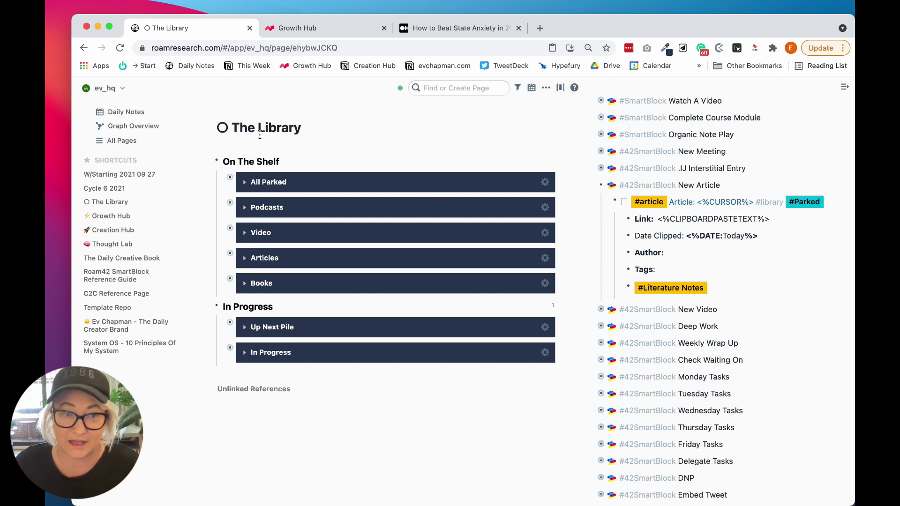
left_click(276, 183)
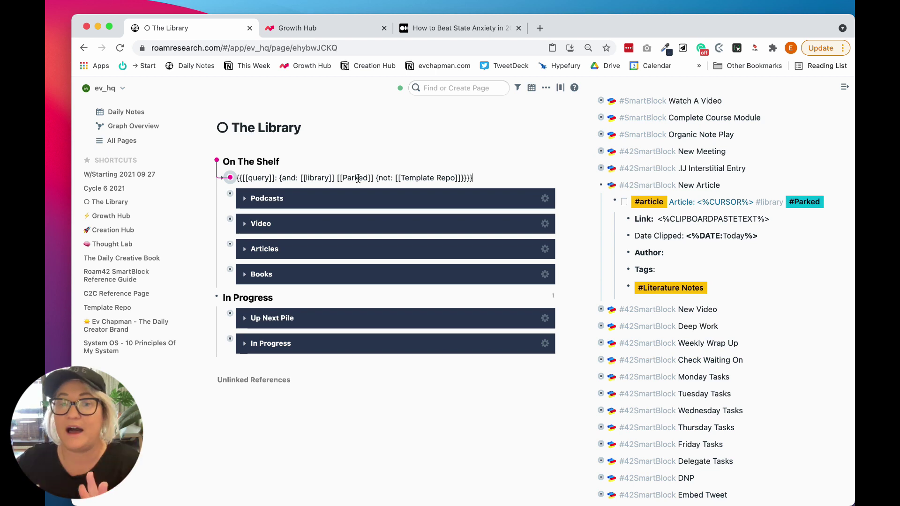
left_click(339, 91)
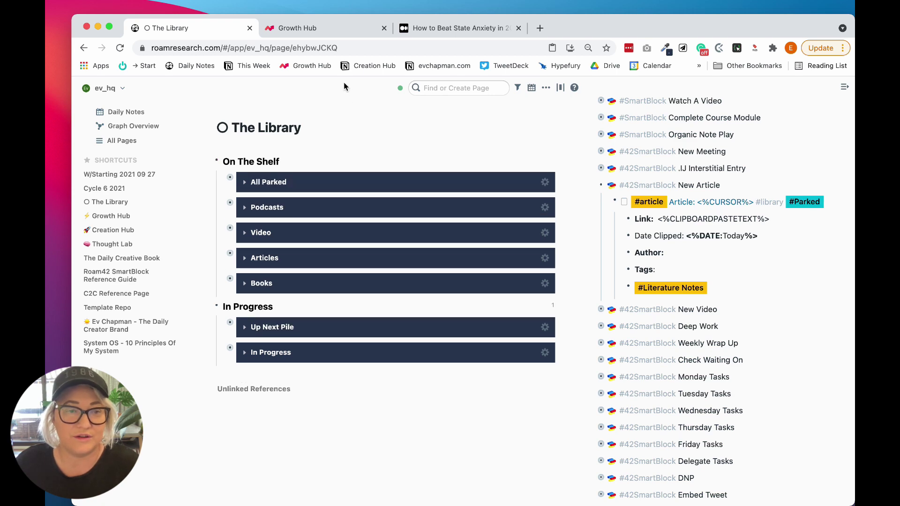
left_click(126, 111)
scroll(364, 342, "down", 8)
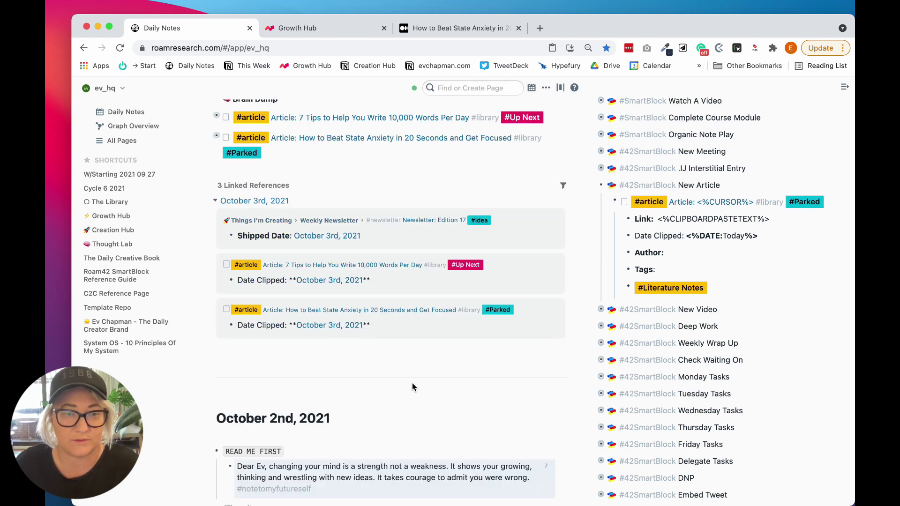
scroll(412, 383, "up", 2)
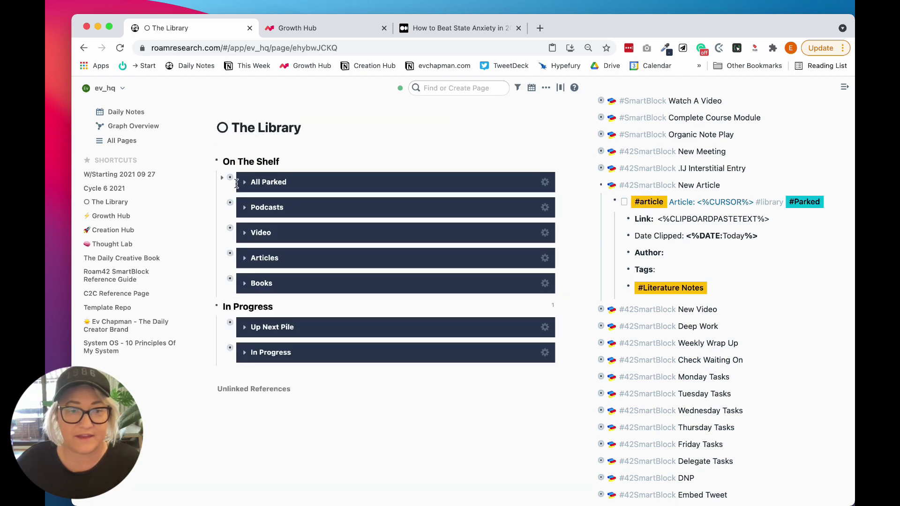
left_click(245, 183)
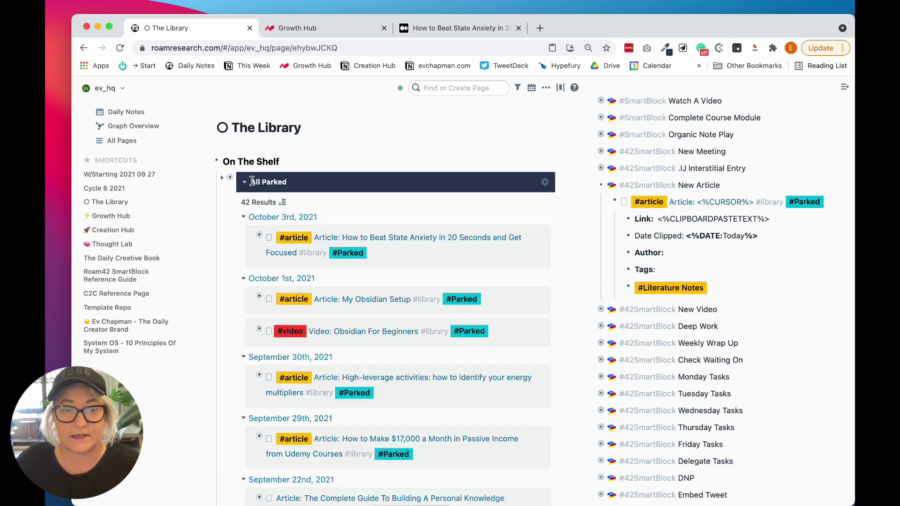
scroll(400, 255, "down", 10)
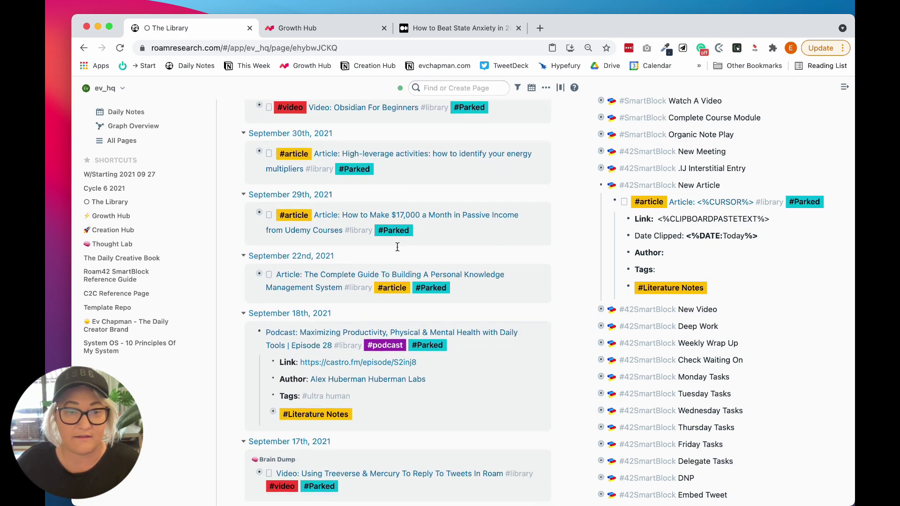
left_click(252, 278)
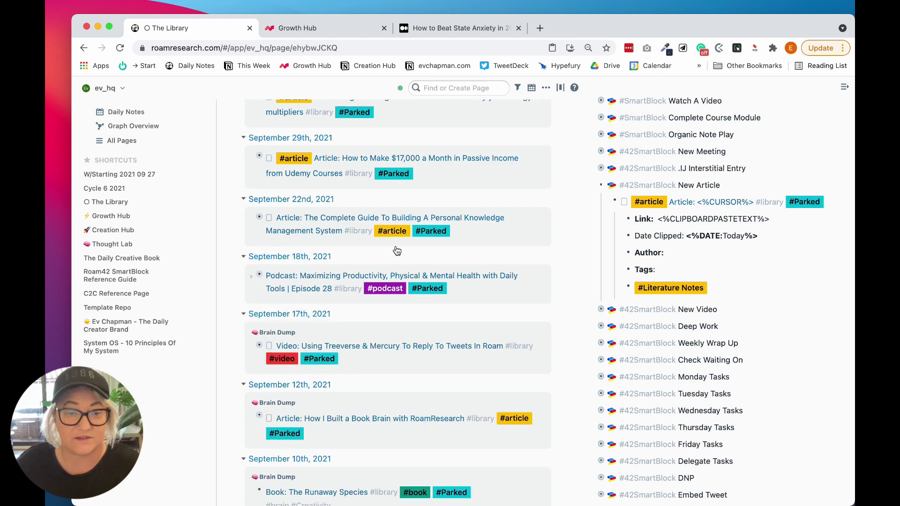
scroll(396, 248, "down", 4)
scroll(396, 246, "down", 8)
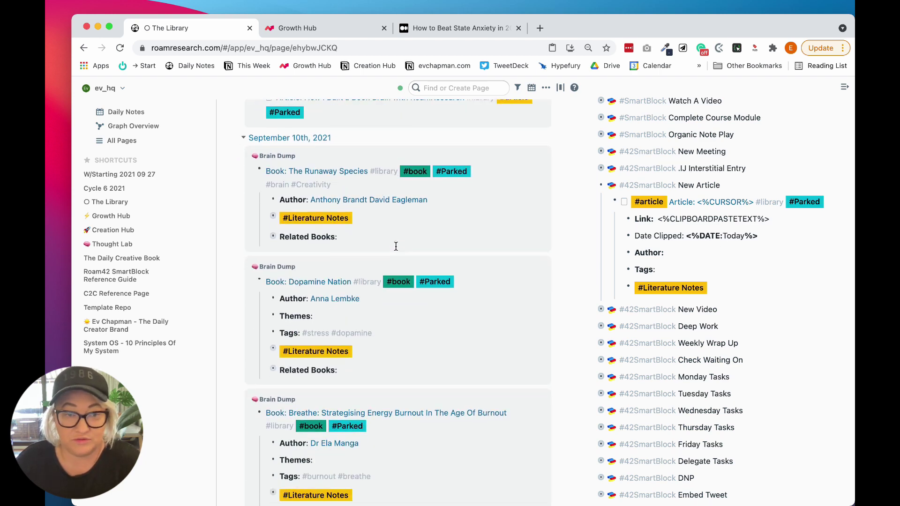
left_click(252, 172)
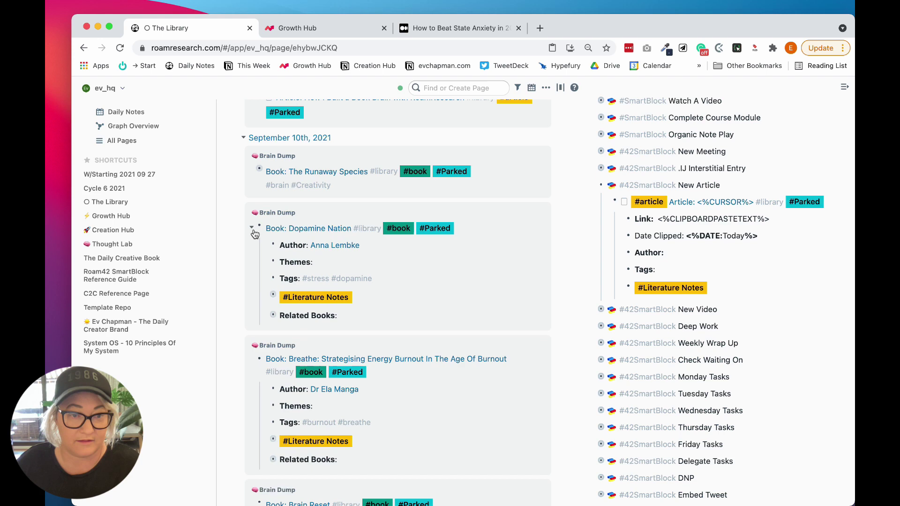
scroll(325, 268, "up", 15)
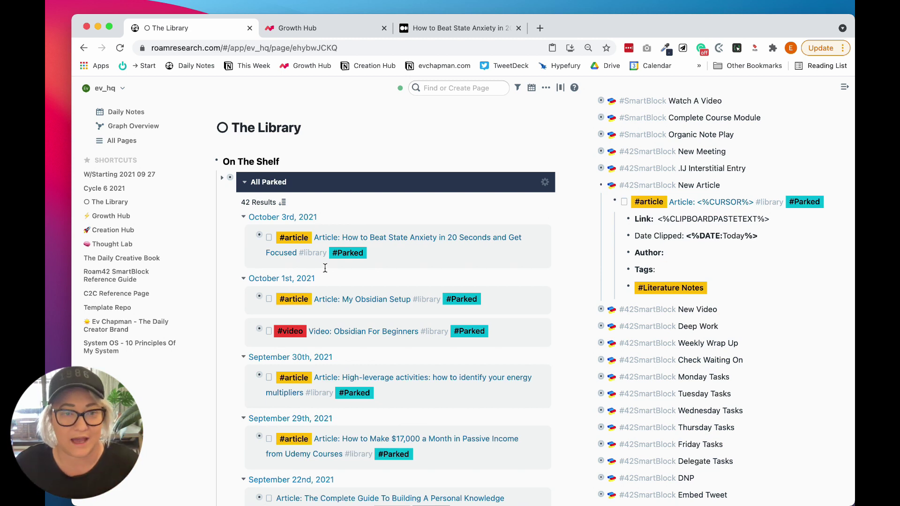
- Open Up Next Pile in the sidebar, check its results, then re-expand All Parked on the main page
left_click(243, 184)
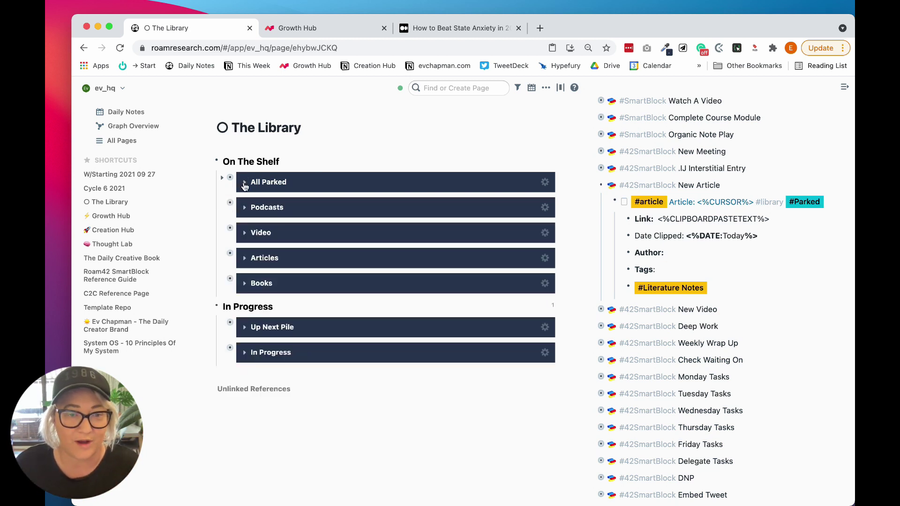
left_click(230, 322, "shift")
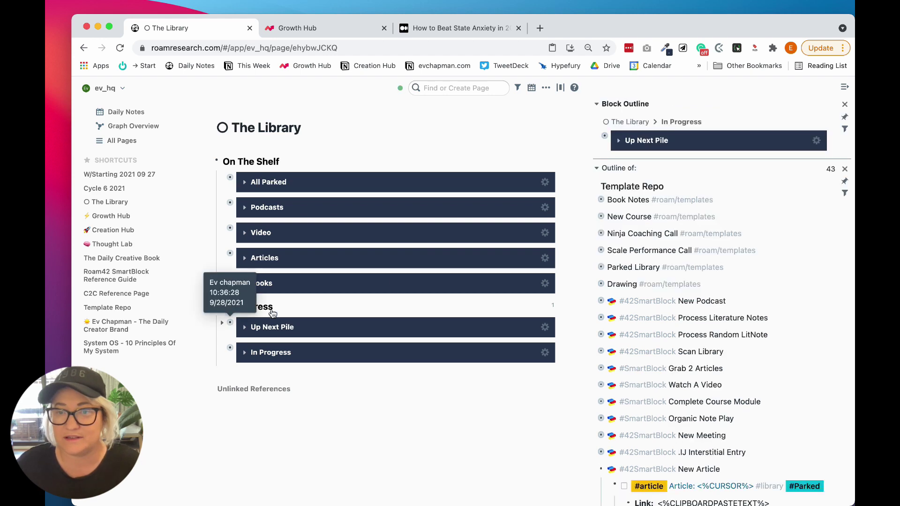
left_click(619, 141)
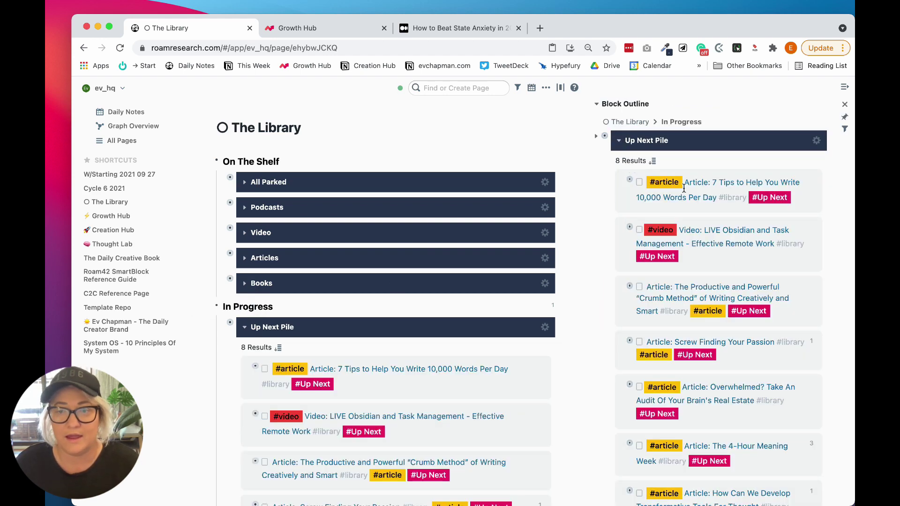
scroll(689, 235, "down", 5)
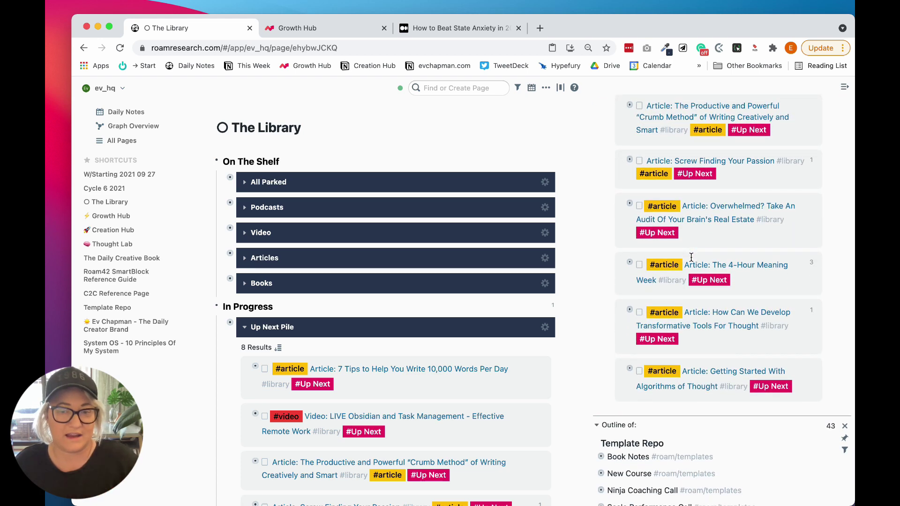
scroll(691, 256, "up", 6)
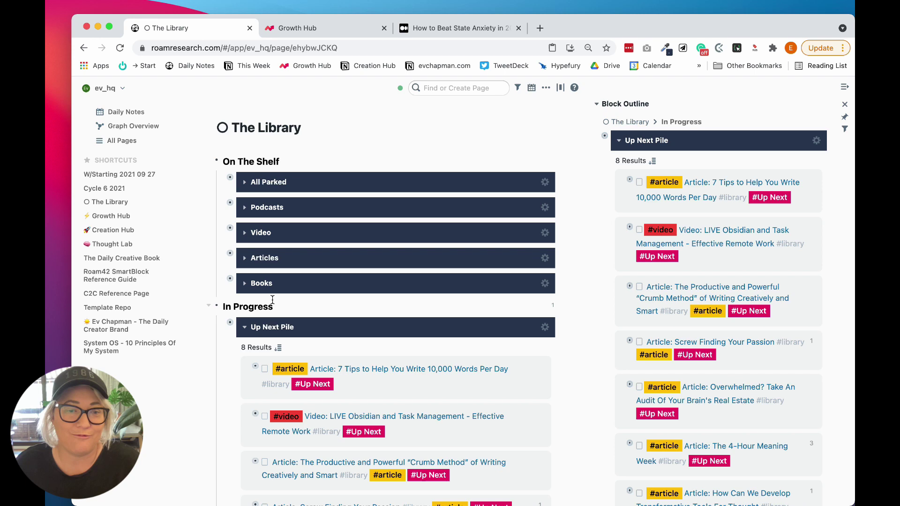
left_click(245, 329)
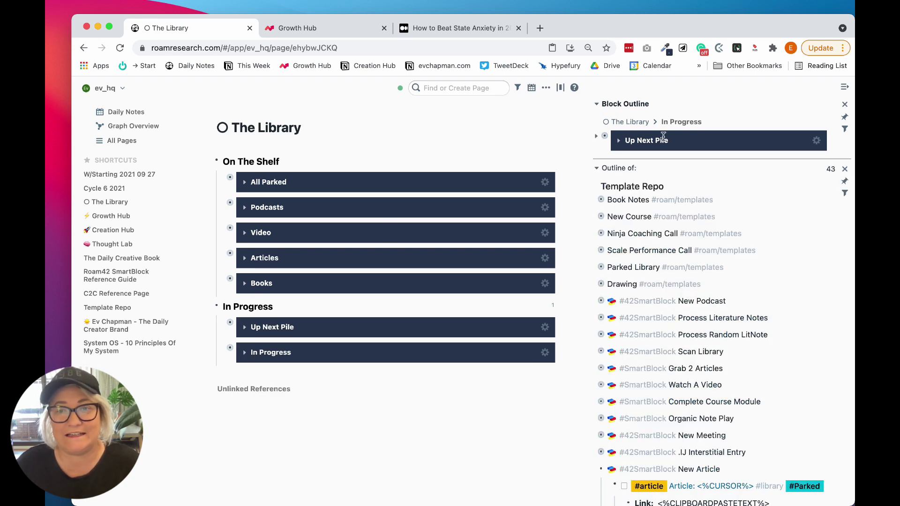
left_click(245, 183)
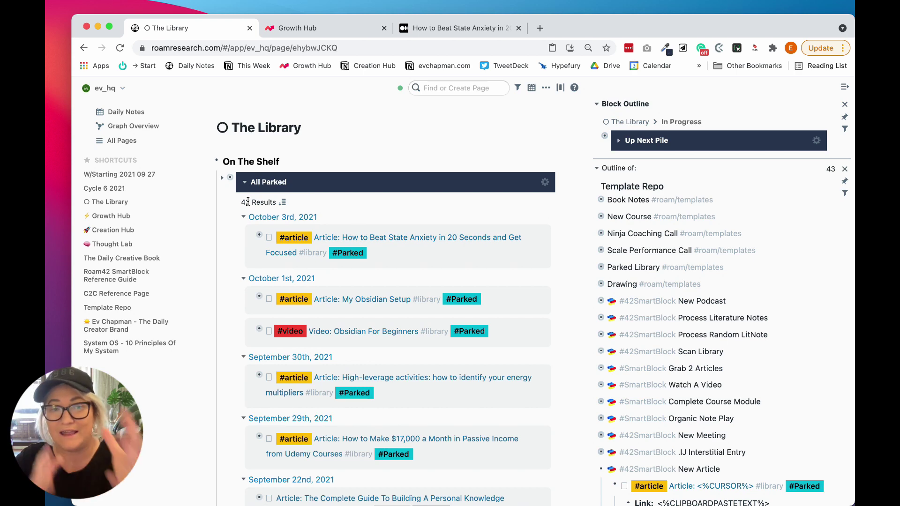
- Expand the sidebar's Up Next Pile and check the 7 Tips article's source link before folding it
left_click(620, 142)
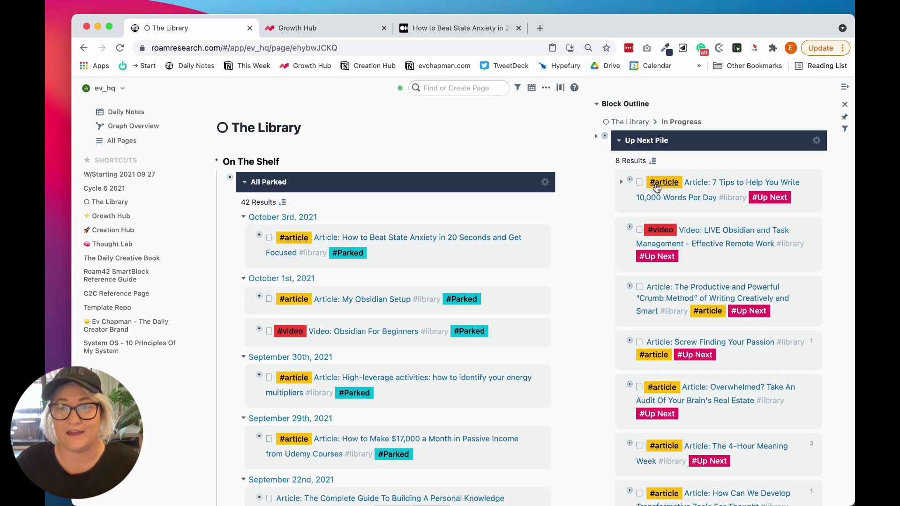
left_click(621, 182)
left_click(713, 219)
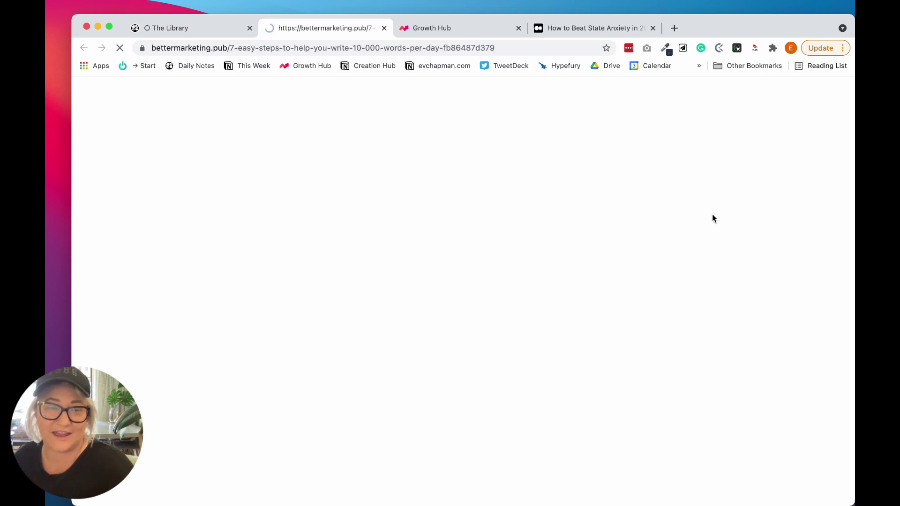
left_click(384, 28)
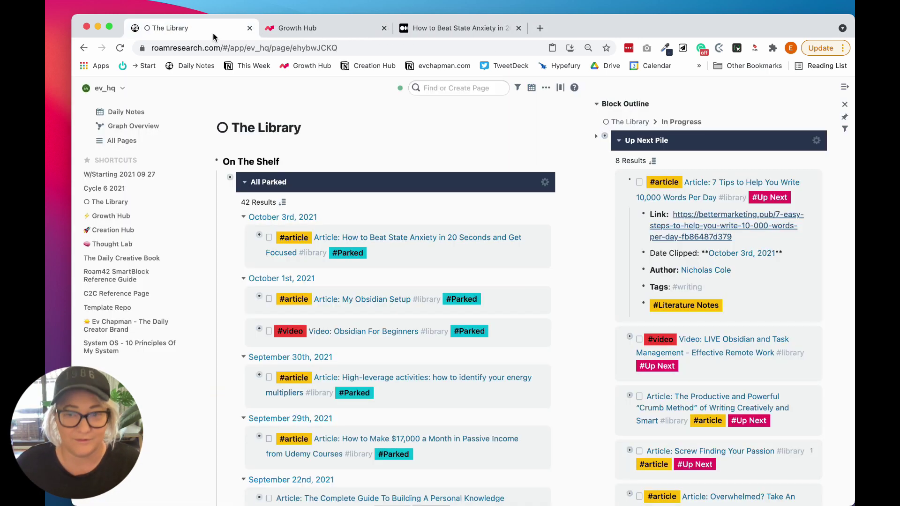
left_click(622, 181)
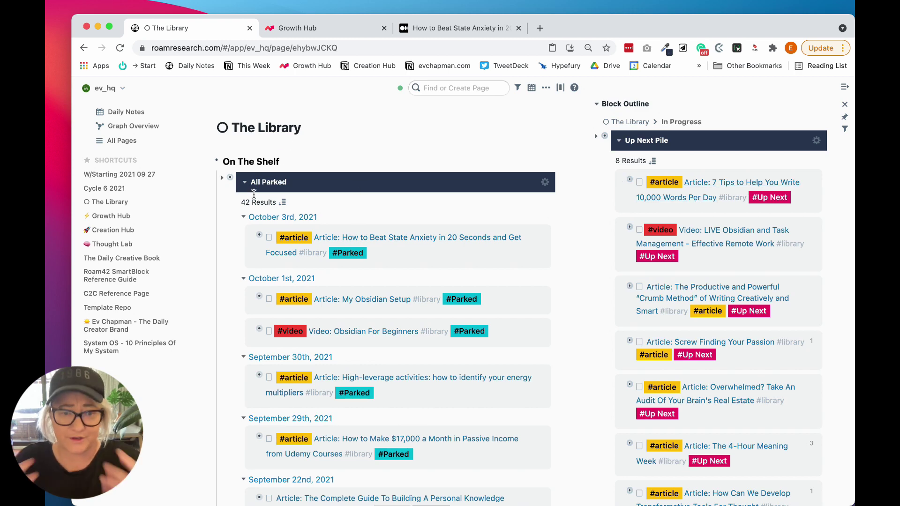
- Tag the $17,000 a Month Udemy article Up Next and delete its #Parked tag
scroll(291, 320, "down", 3)
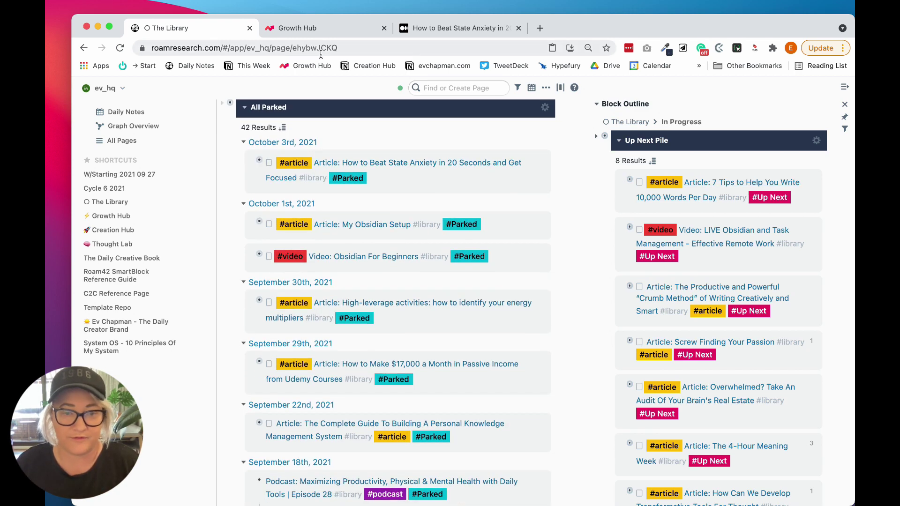
scroll(295, 131, "down", 2)
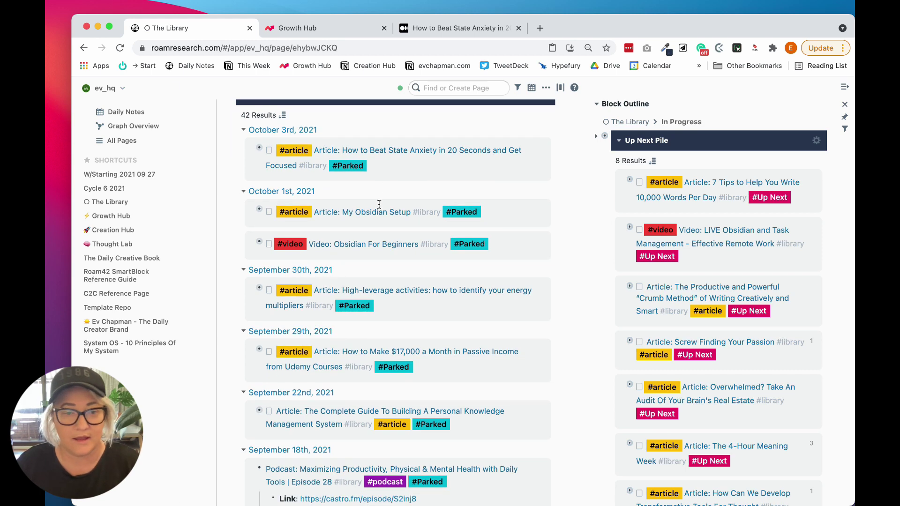
scroll(361, 207, "down", 1)
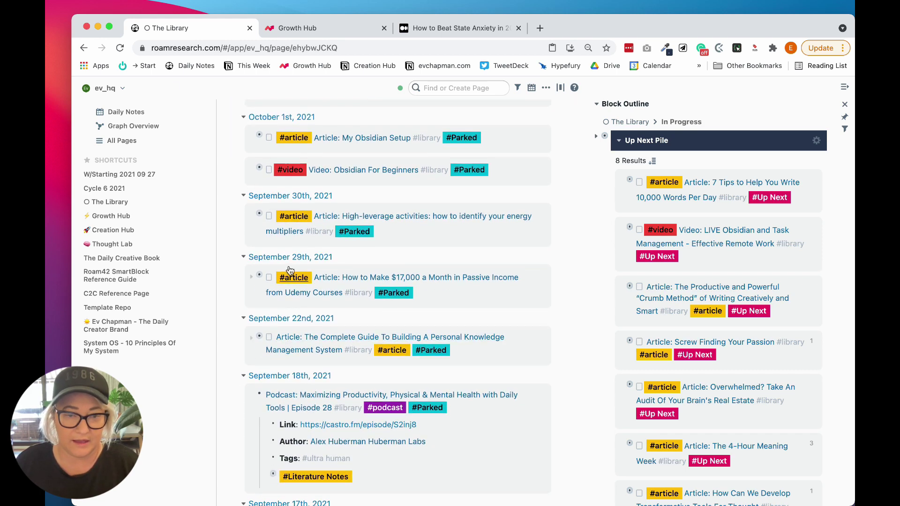
left_click(429, 291)
type("#[[Up")
key("Return")
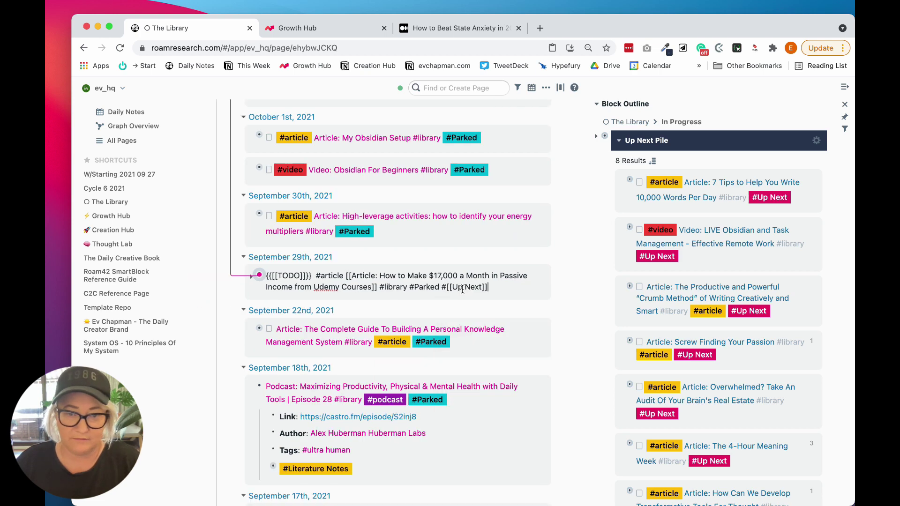
left_click_drag(441, 286, 408, 288)
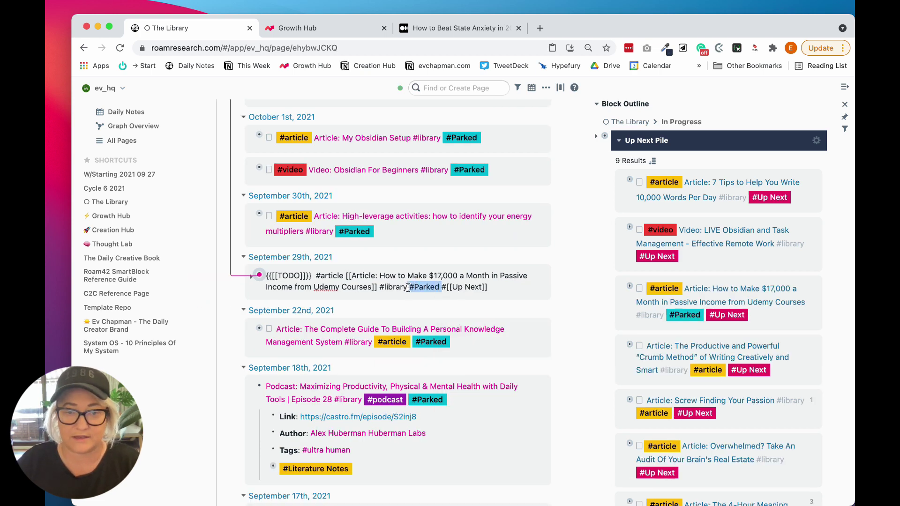
key("BackSpace")
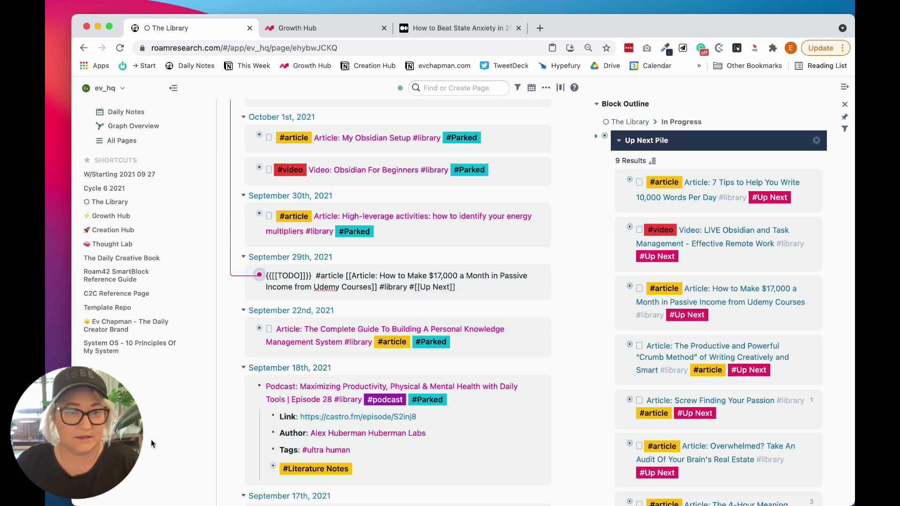
- View the raw definitions of the All Parked and Up Next Pile queries
scroll(313, 188, "up", 5)
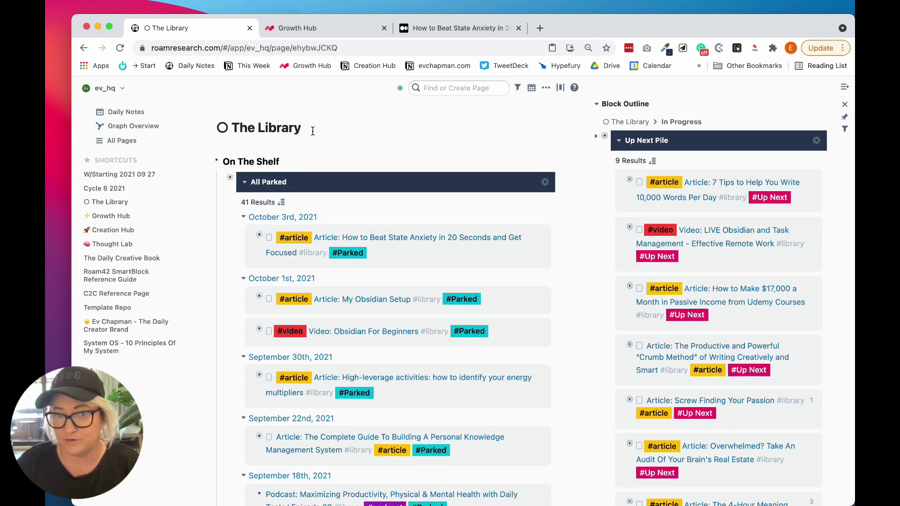
left_click(276, 186)
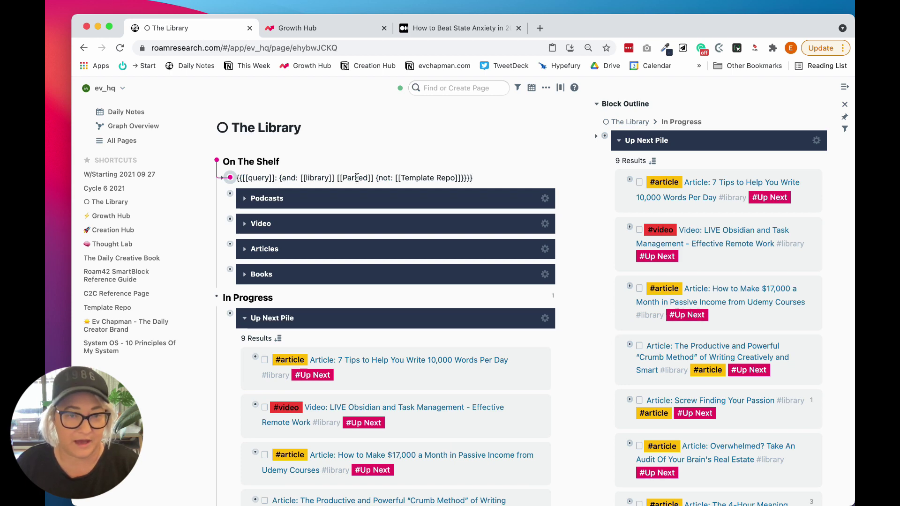
left_click(675, 142)
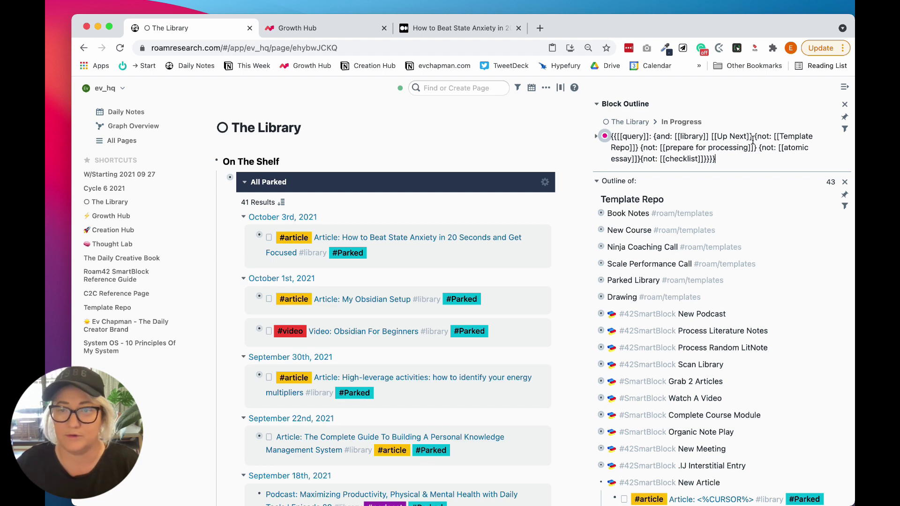
- Retag the High-leverage activities article from Parked to Up Next
left_click(705, 91)
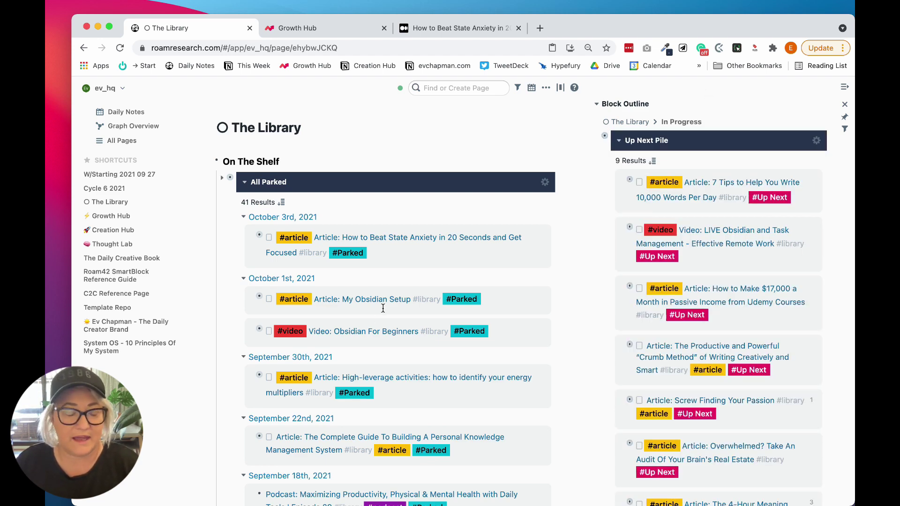
scroll(383, 308, "down", 5)
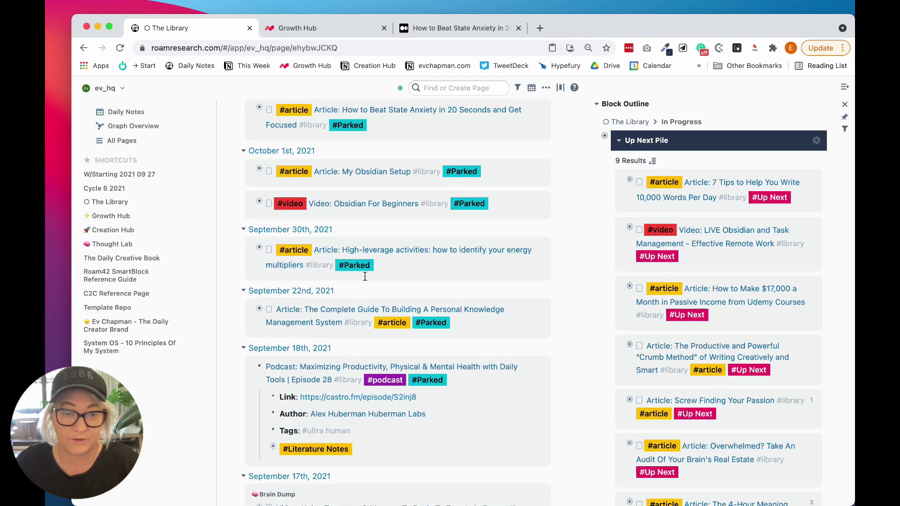
left_click(404, 270)
type("#up")
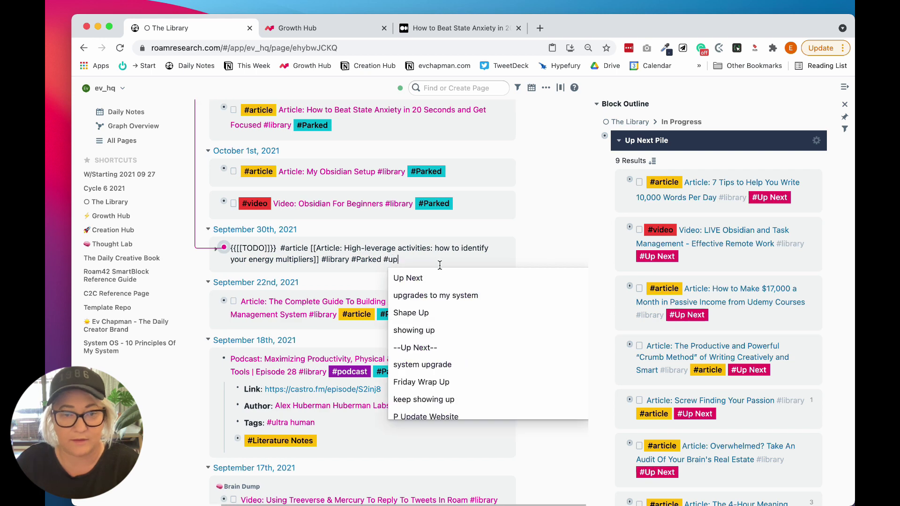
key("Return")
left_click_drag(418, 260, 387, 260)
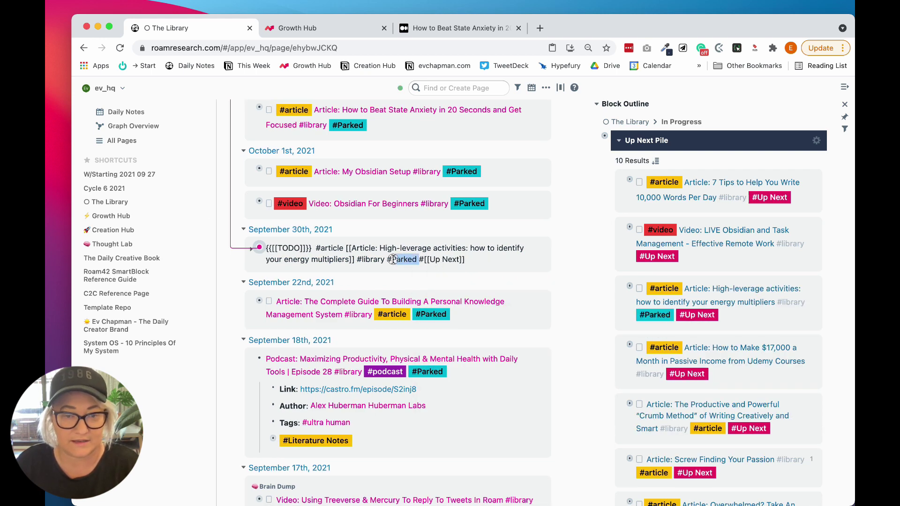
key("BackSpace")
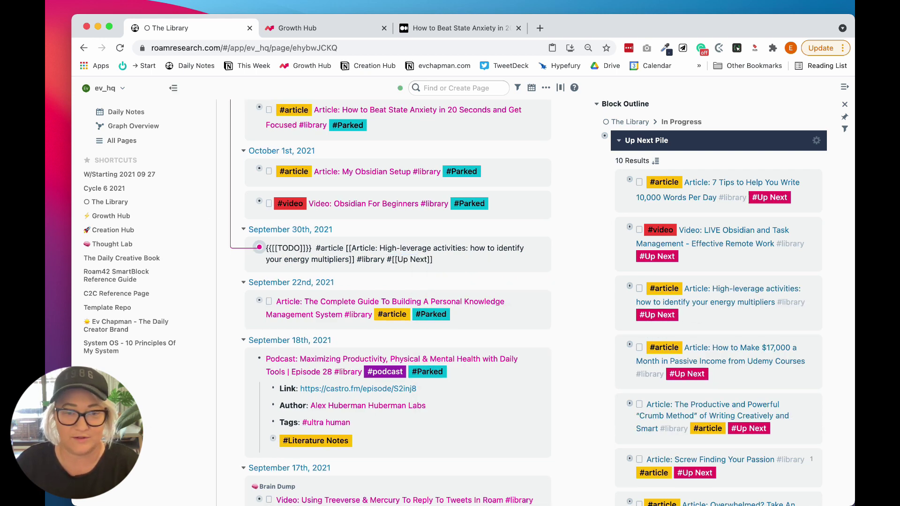
key("Escape")
- Retag the Maximizing Productivity podcast from Parked to Up Next
scroll(302, 291, "down", 1)
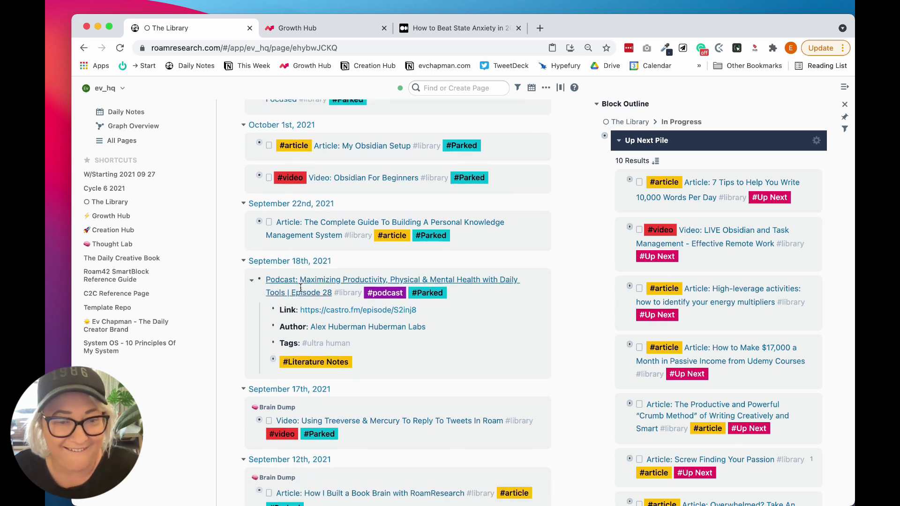
left_click(475, 295)
type("#Up")
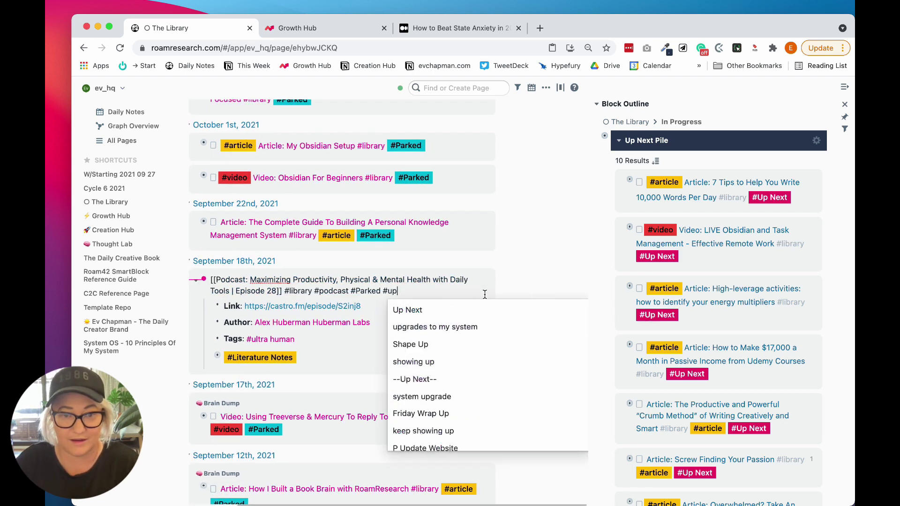
key("Return")
left_click_drag(439, 291, 409, 290)
key("BackSpace")
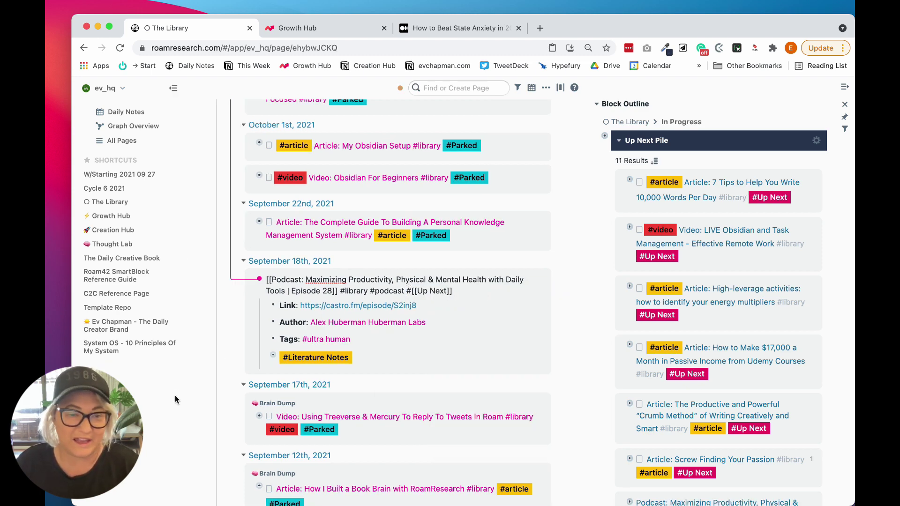
scroll(658, 301, "down", 5)
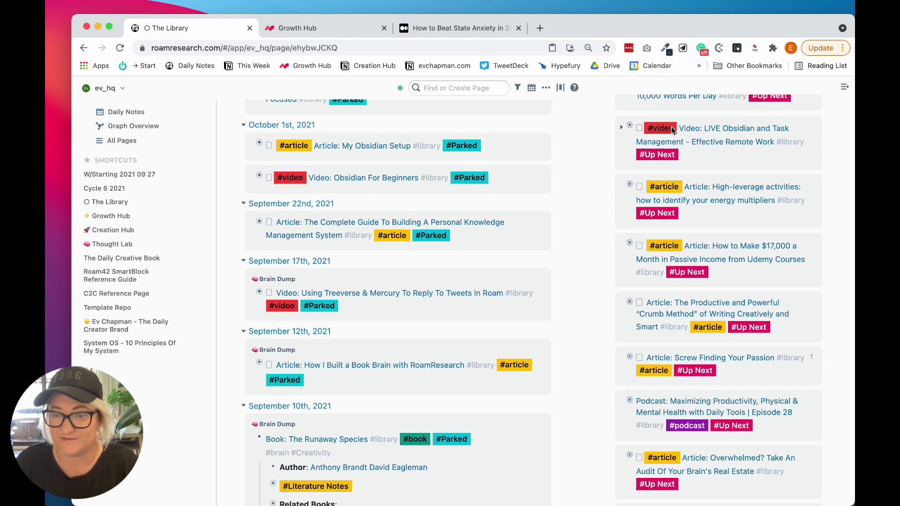
scroll(658, 301, "down", 5)
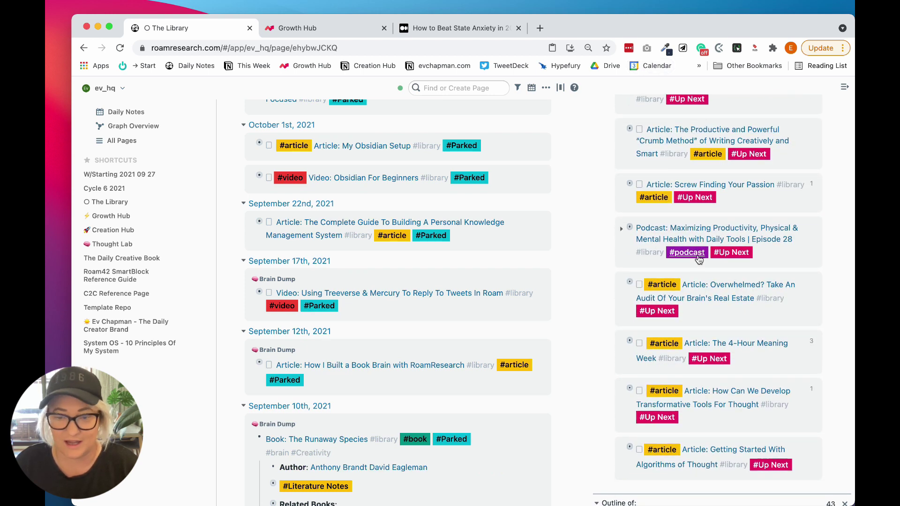
scroll(594, 240, "up", 10)
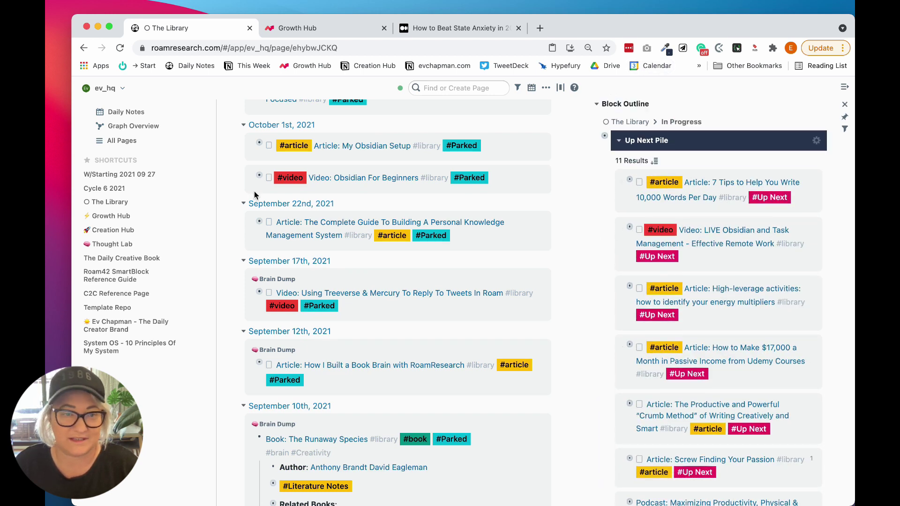
scroll(255, 191, "up", 4)
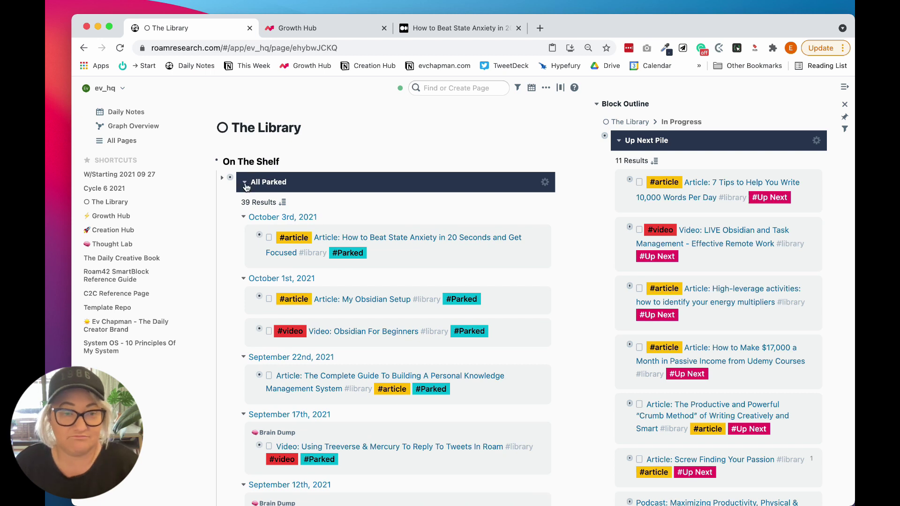
- Fold the All Parked query's results list on The Library page
left_click(245, 182)
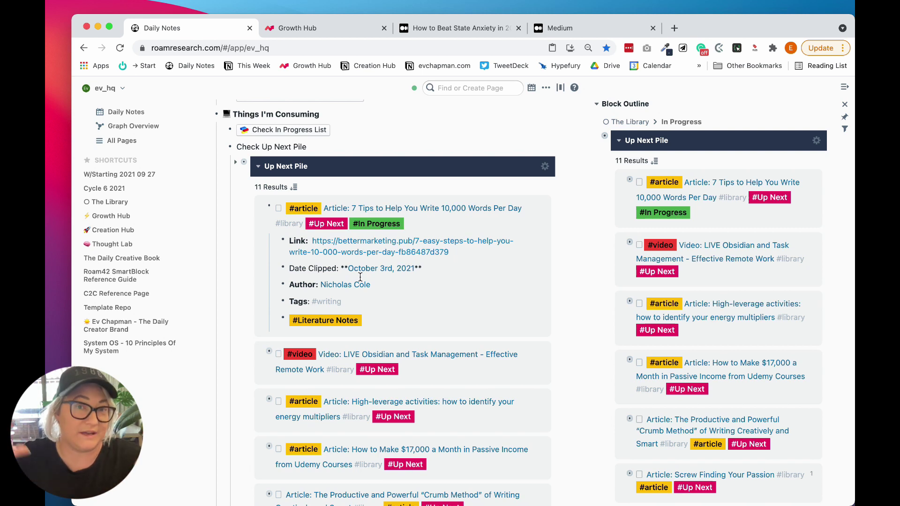
- Open the 7 Tips article on Medium and read down to the 'Who Is Sitting in the Audience?' heading
left_click(374, 241)
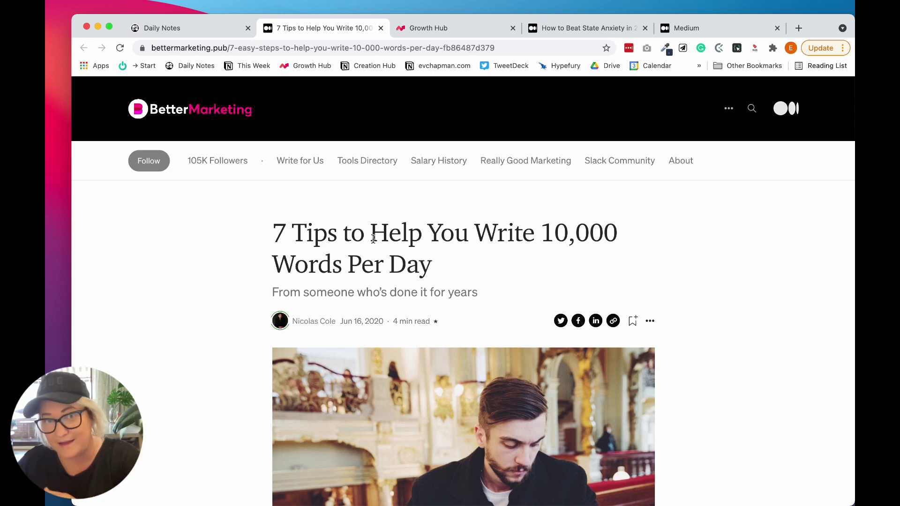
left_click(177, 29)
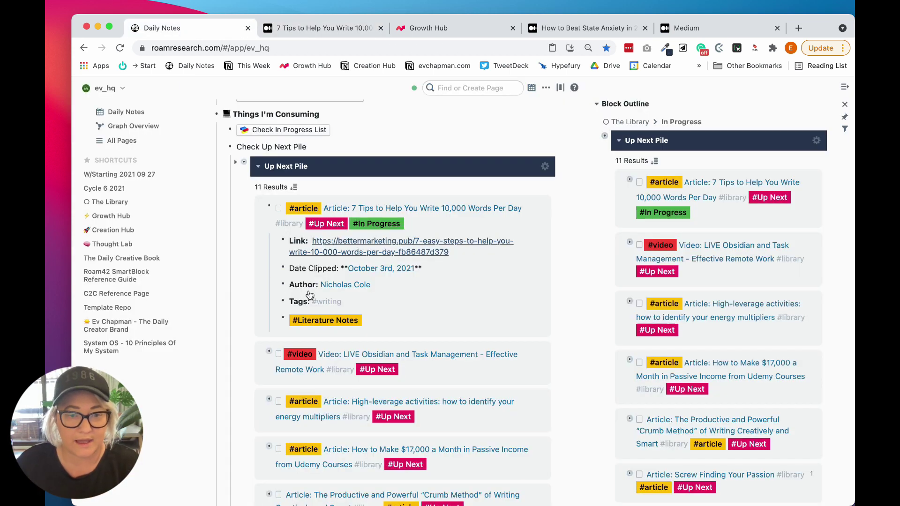
left_click(294, 27)
scroll(399, 242, "down", 3)
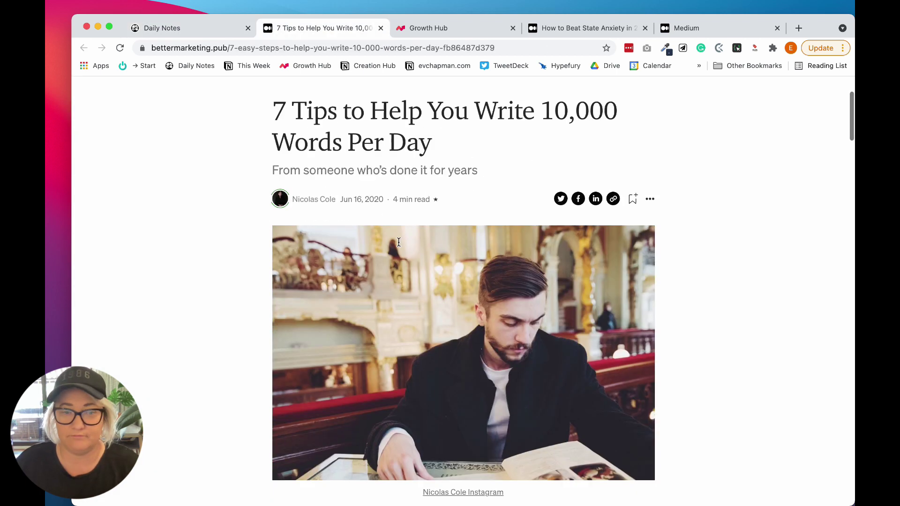
scroll(399, 242, "down", 7)
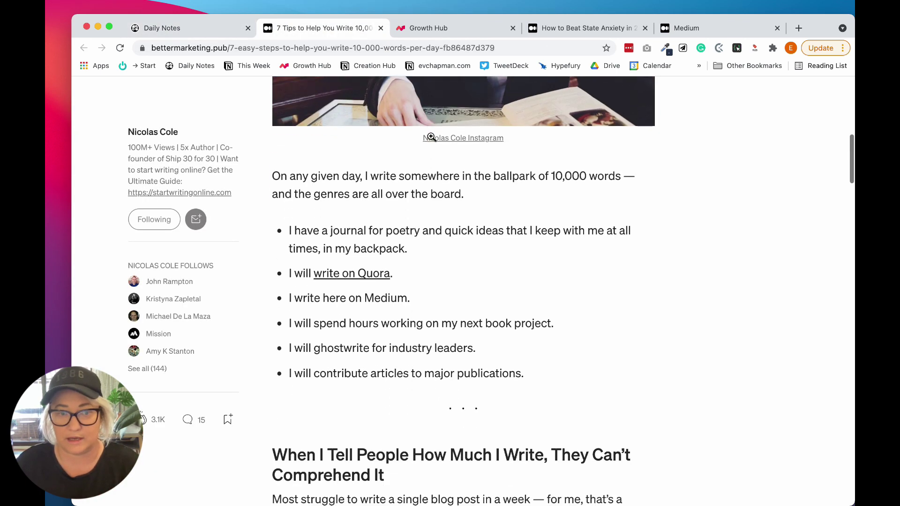
scroll(431, 137, "down", 9)
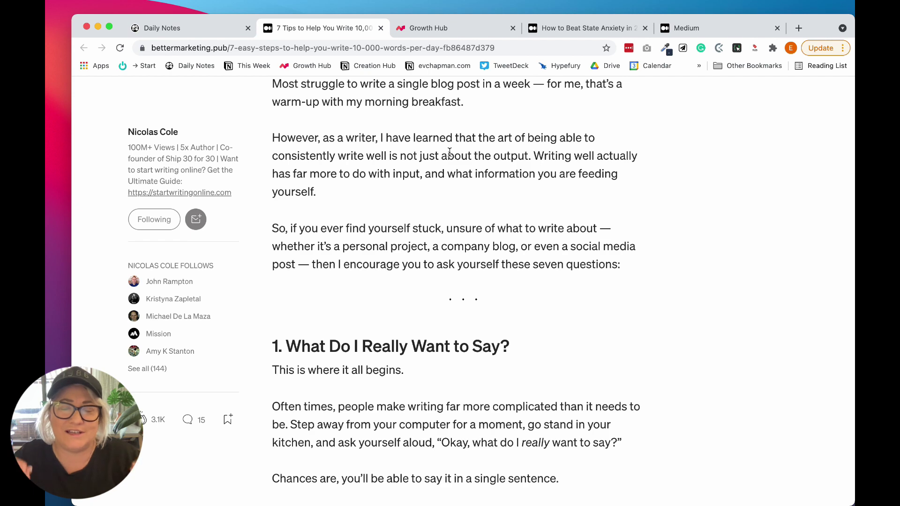
scroll(449, 153, "down", 5)
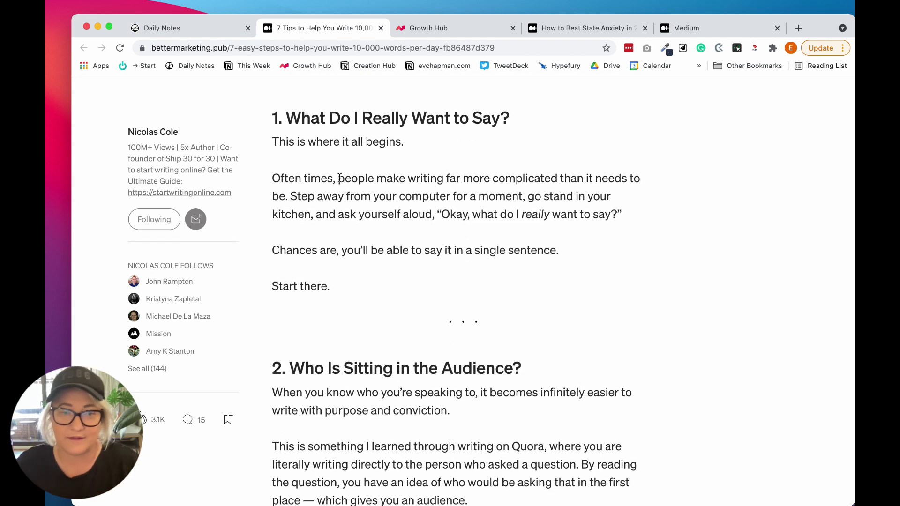
scroll(340, 179, "down", 5)
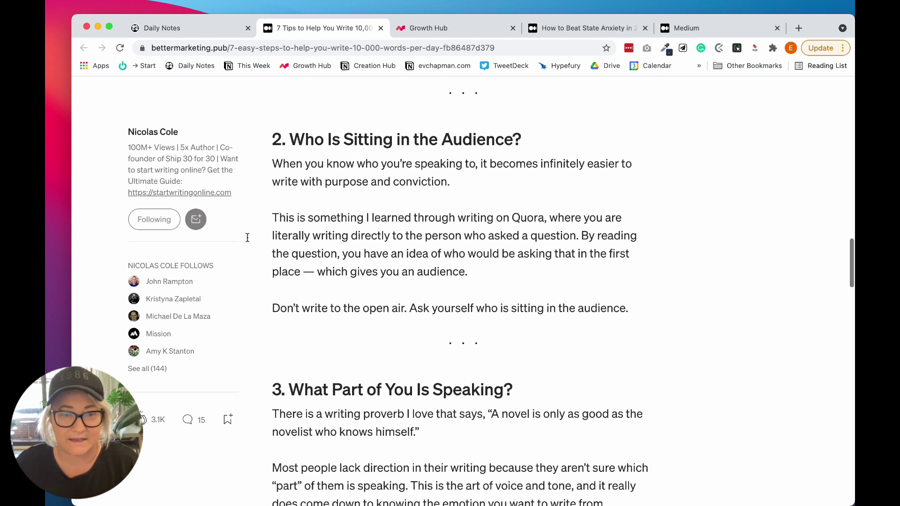
left_click_drag(274, 137, 528, 140)
left_click(547, 146)
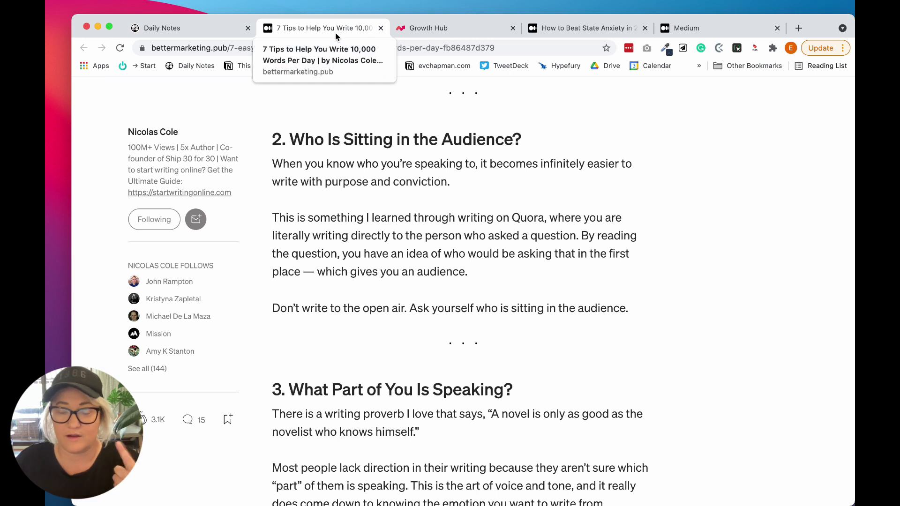
- Nest a new block under #Literature Notes and run the xxlit SmartBlock to create a TODO #[[litnote]]
left_click(183, 29)
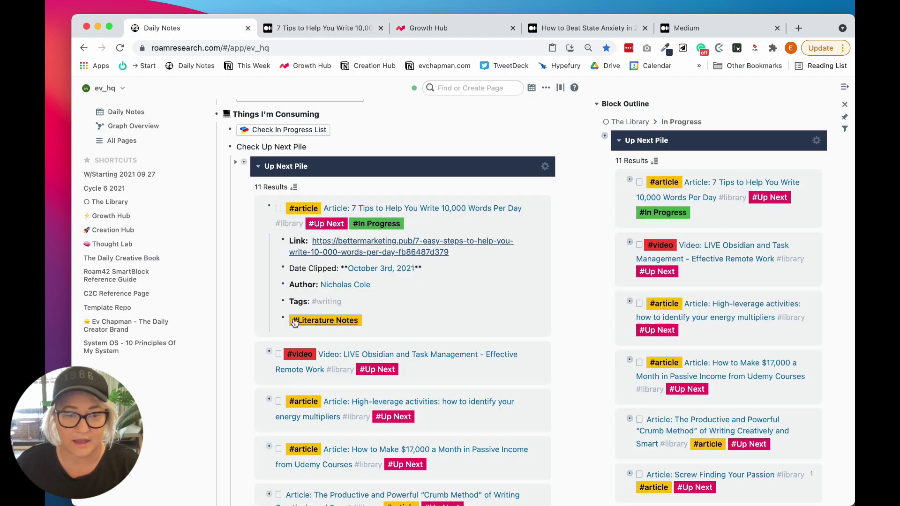
left_click(380, 321)
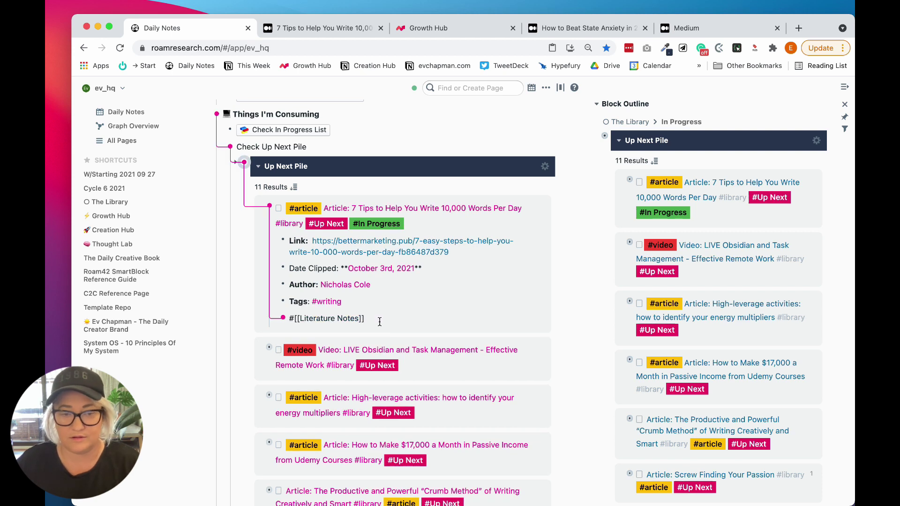
key("Return")
key("Tab")
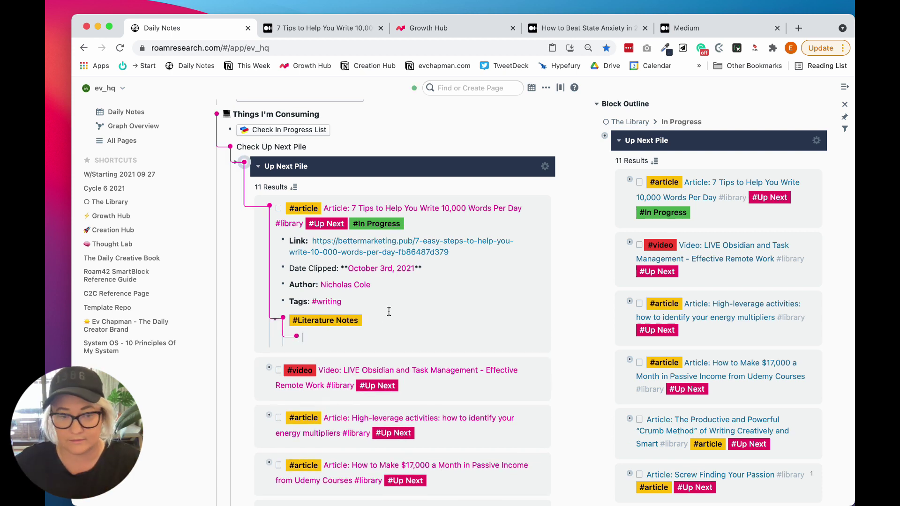
type("xxlit")
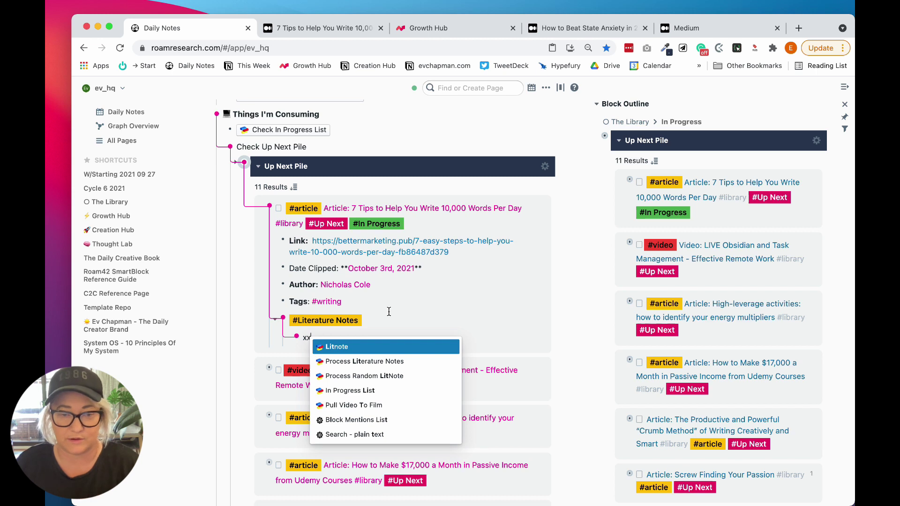
key("Return")
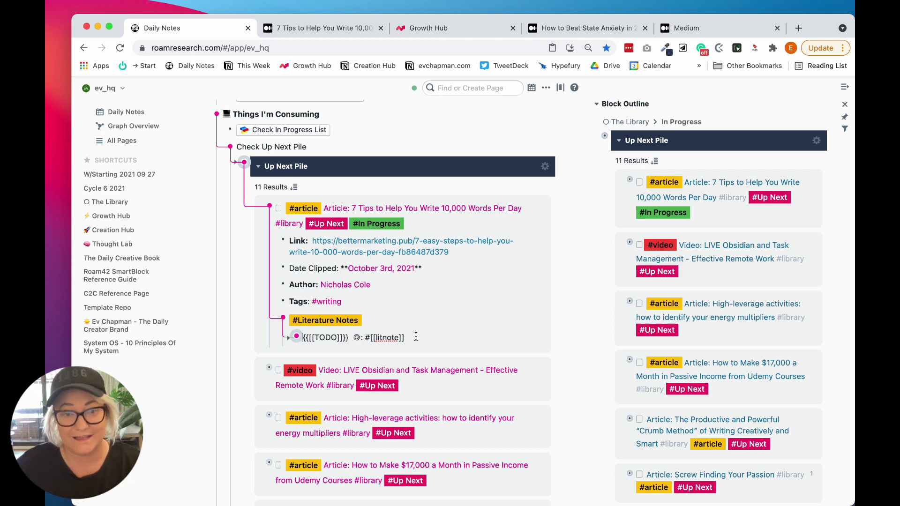
- Write the 7 Tips litnote: 'It's best to know who you're speaking to when you're writing…'
left_click(313, 30)
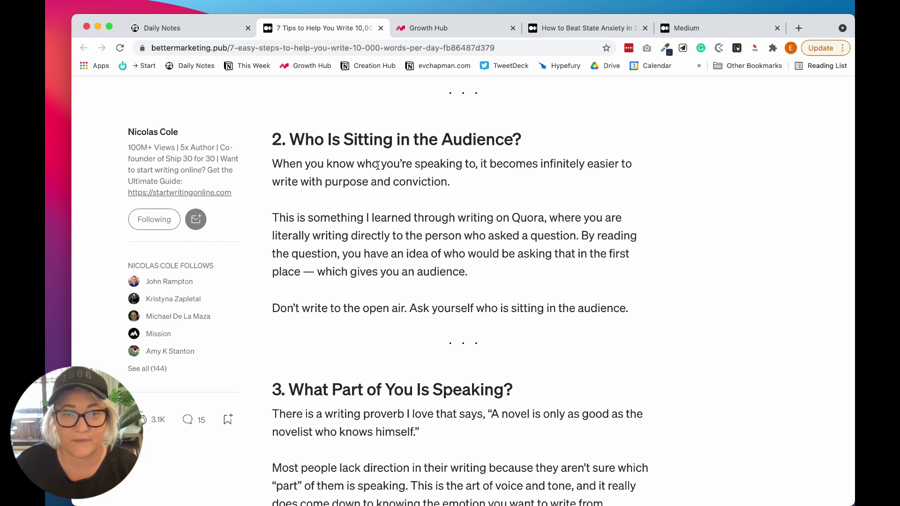
left_click(202, 31)
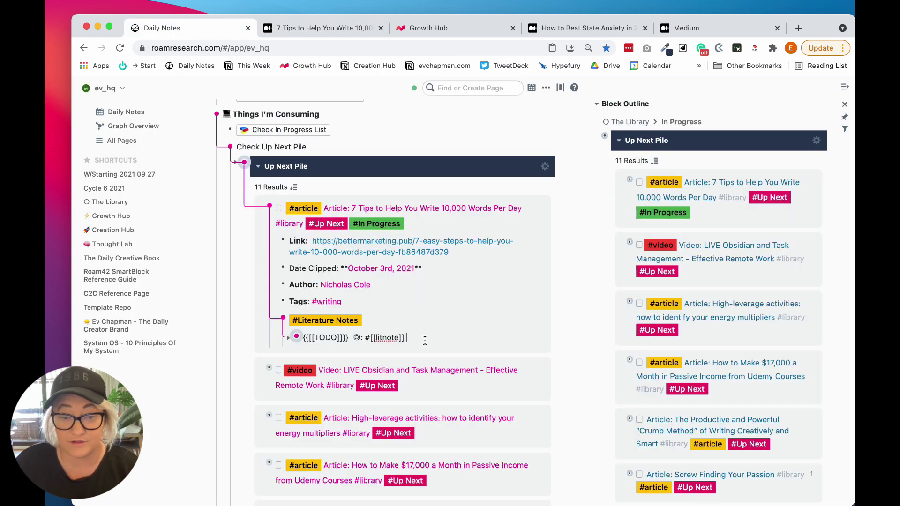
type("It's best to know")
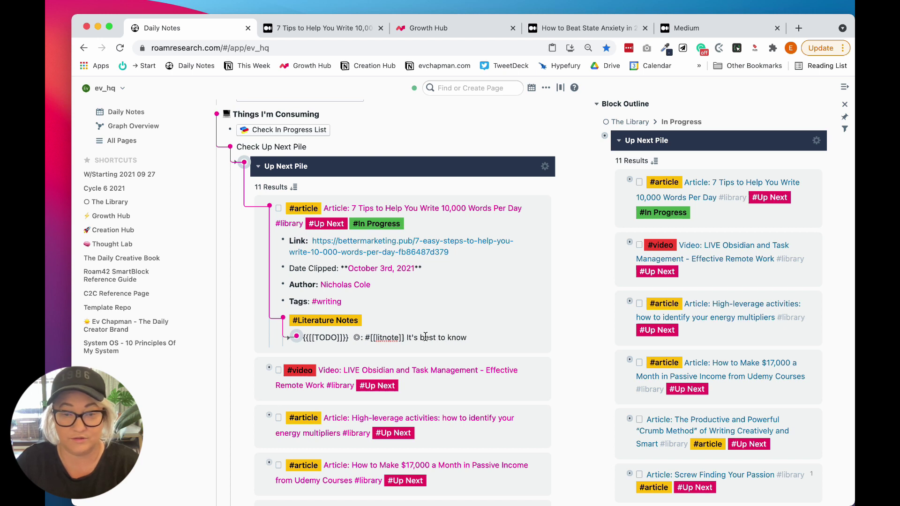
type(" who you're speak")
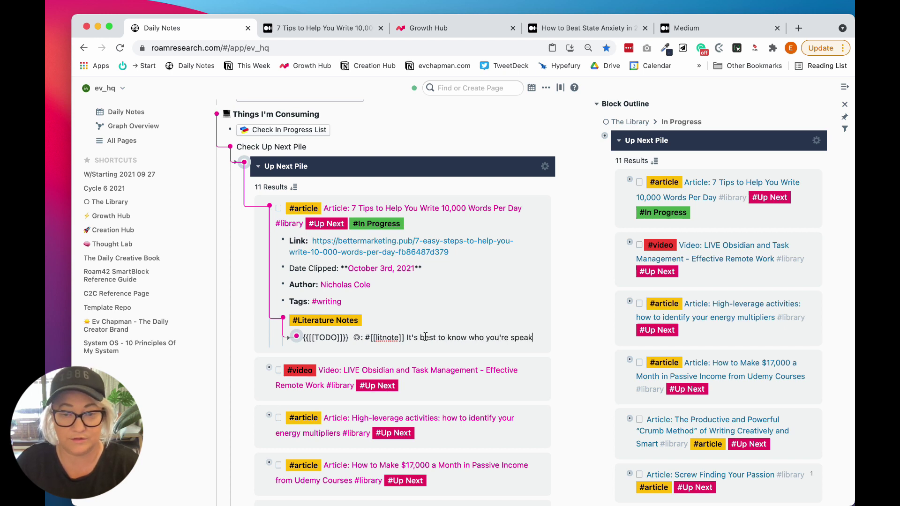
type("ing to when you're wr")
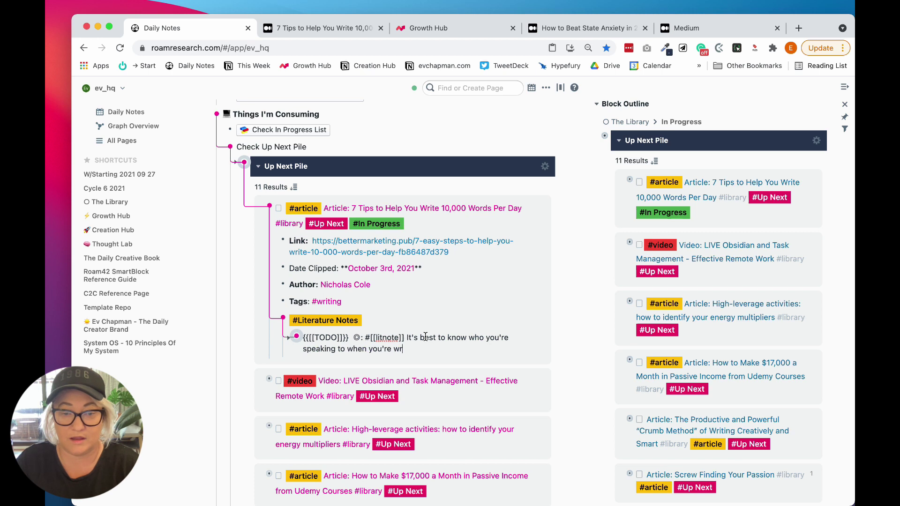
type("iting - it makes it ")
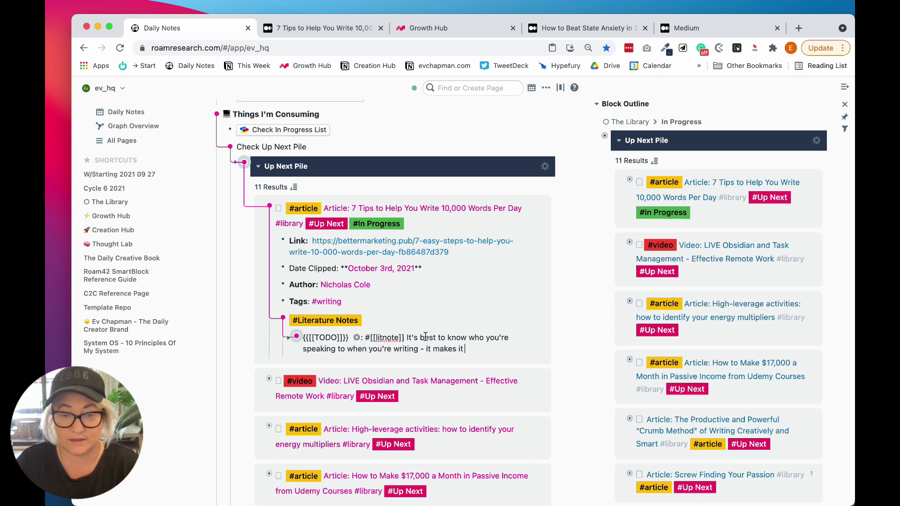
type("infinitely ")
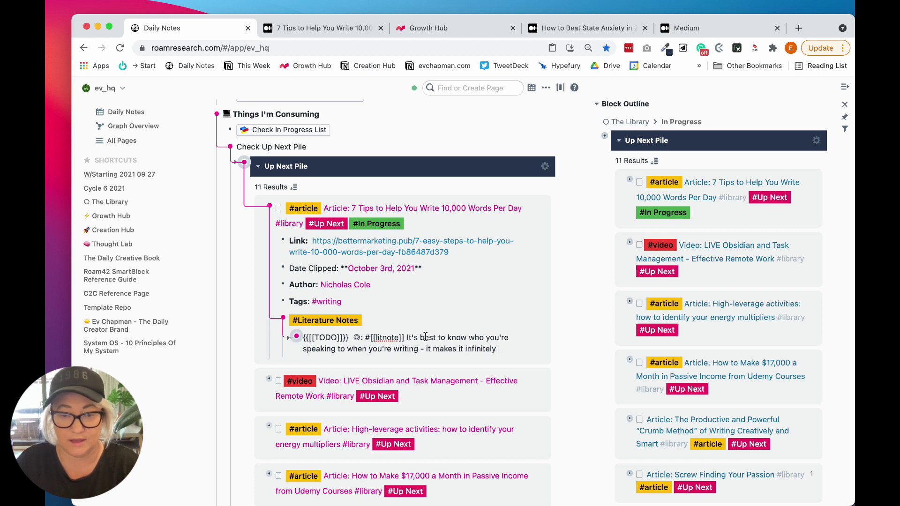
type("easier to write.")
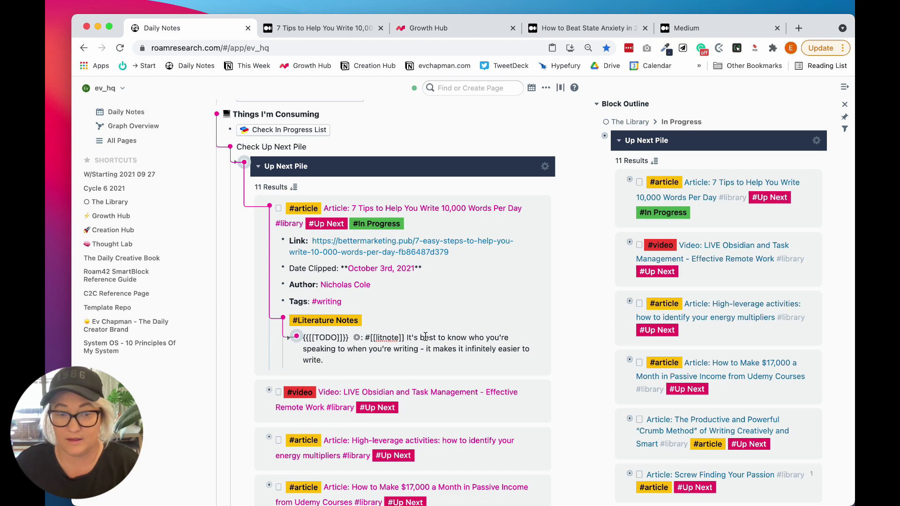
key("Escape")
key("ctrl+Tab")
left_click(204, 30)
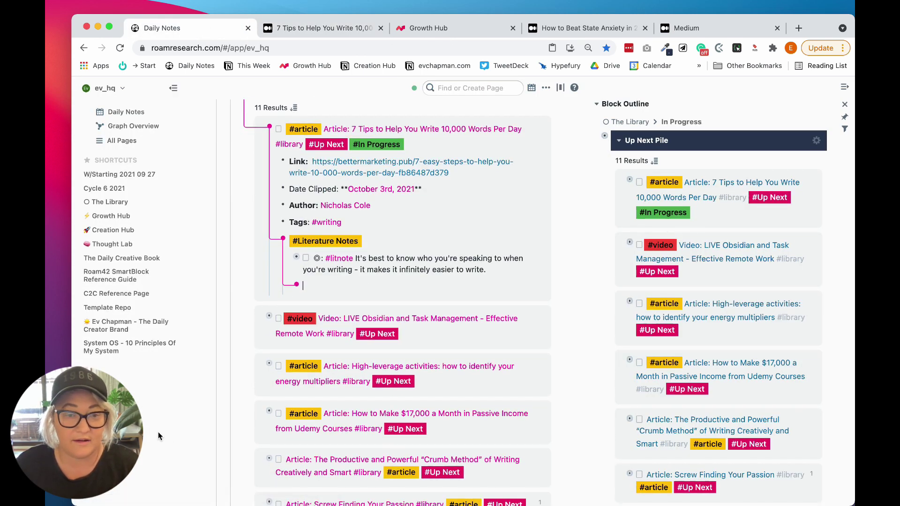
key("Escape")
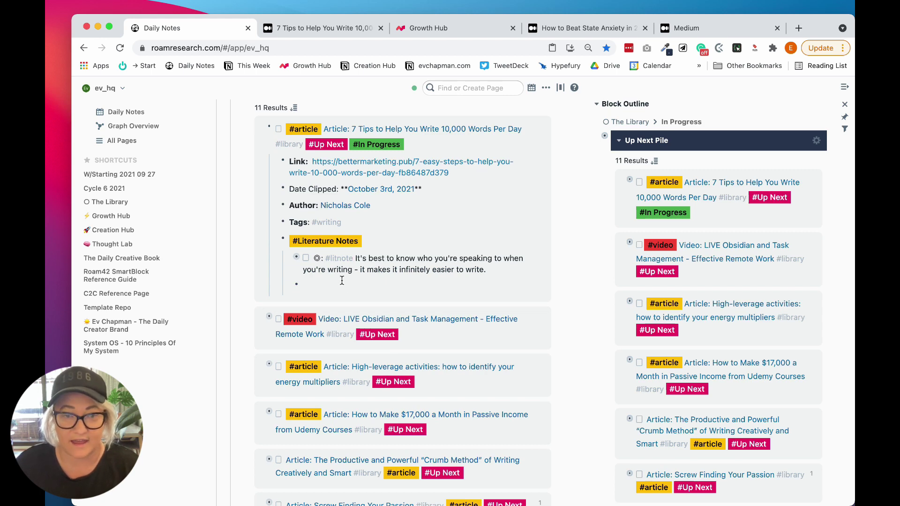
scroll(337, 293, "up", 1)
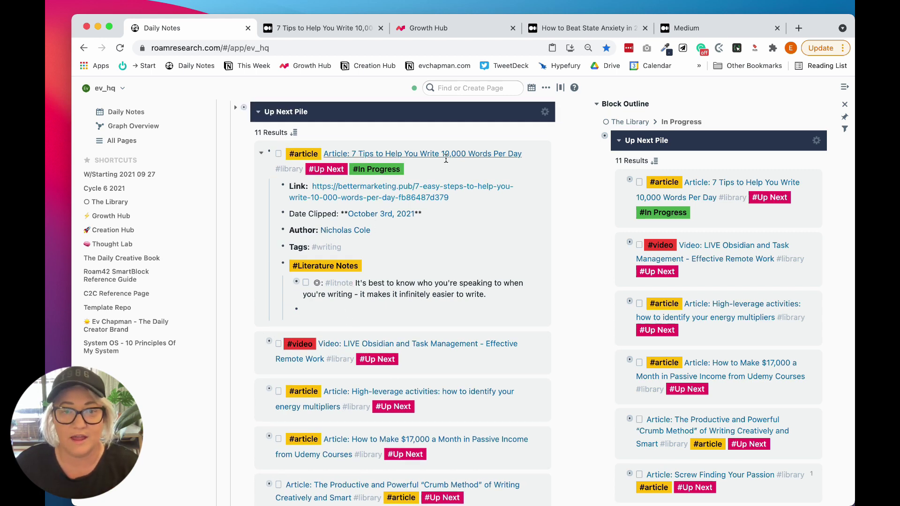
- Tag the 7 Tips article #[[To Process]] and delete its #[[Up Next]] #[[In Progress]] tags
left_click(458, 164)
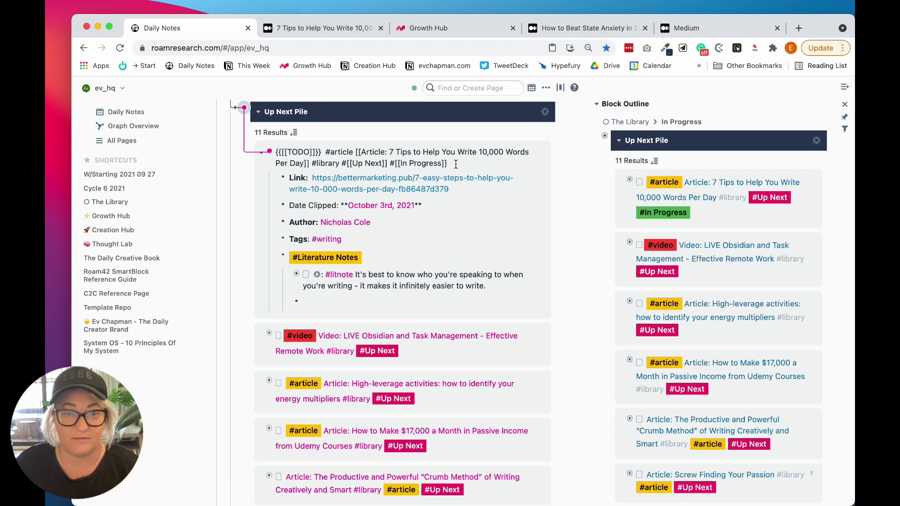
type("#in")
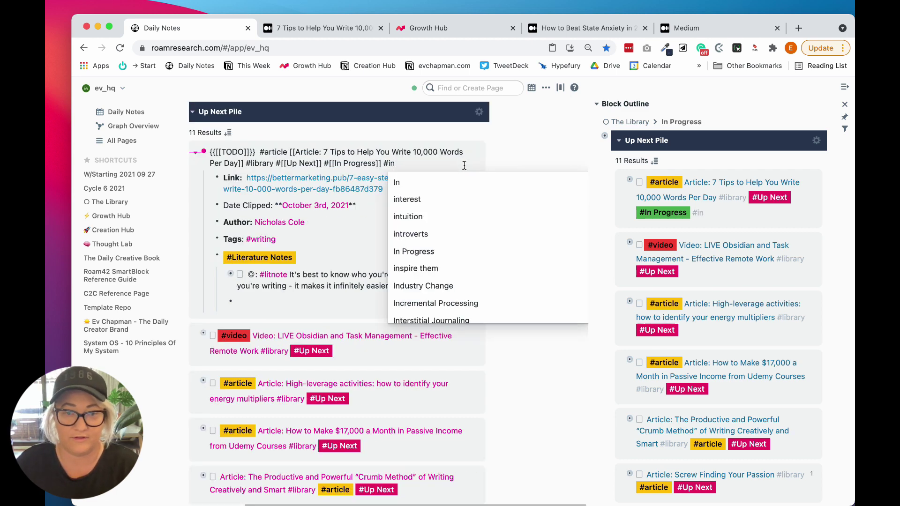
key("BackSpace")
key("BackSpace")
type("to")
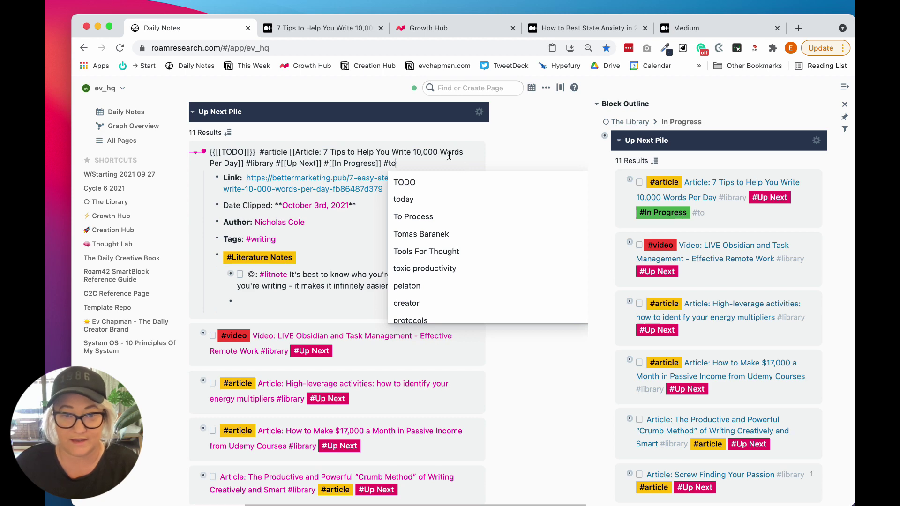
left_click(415, 218)
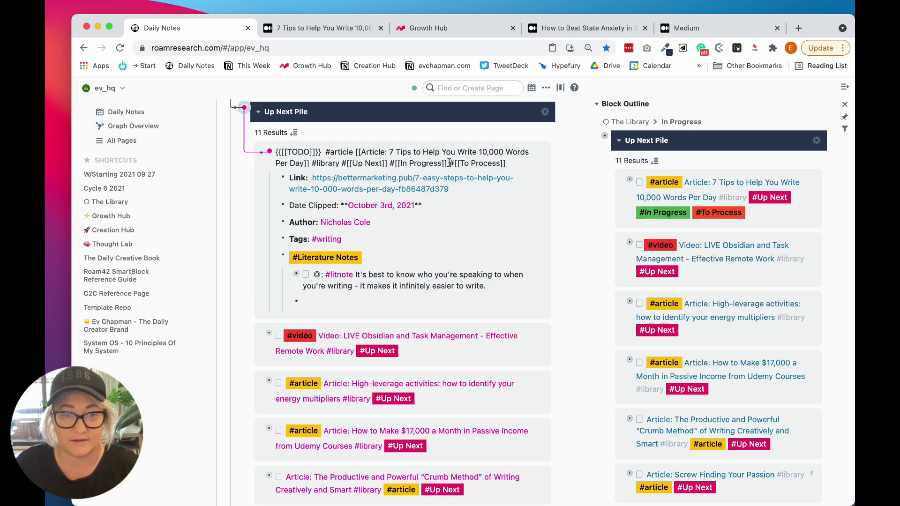
left_click_drag(448, 163, 344, 162)
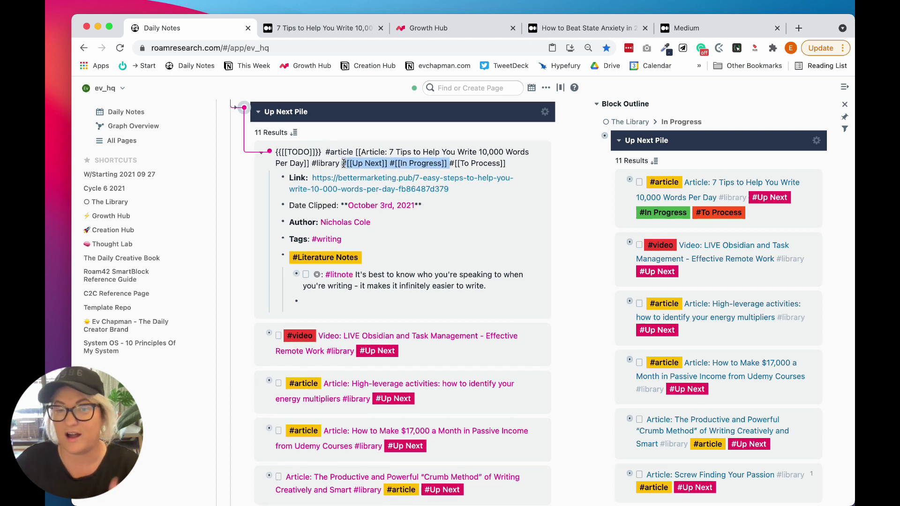
key("BackSpace")
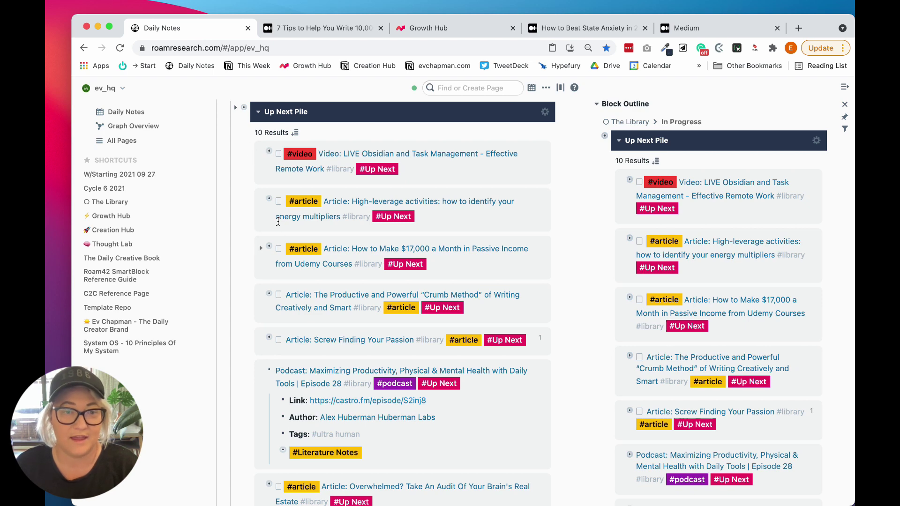
- Expand the High-leverage activities result and open its article link in a new tab
left_click(260, 204)
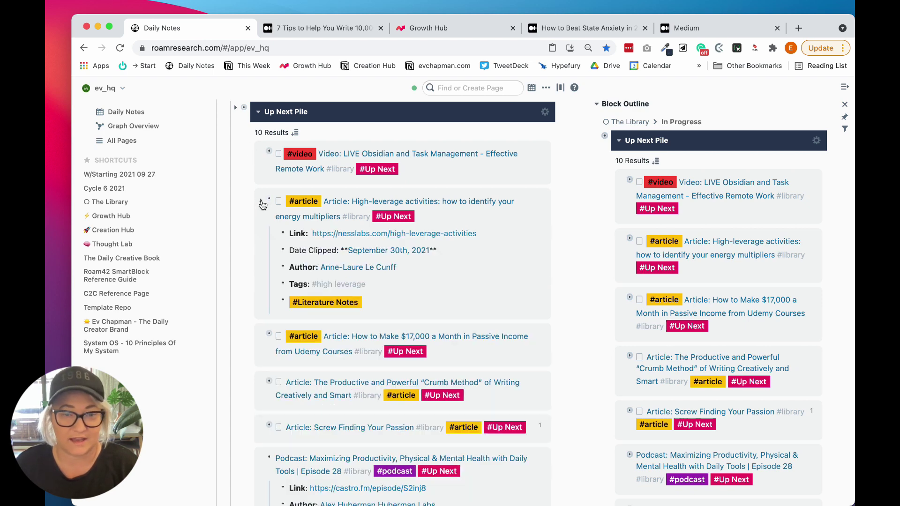
left_click(344, 237)
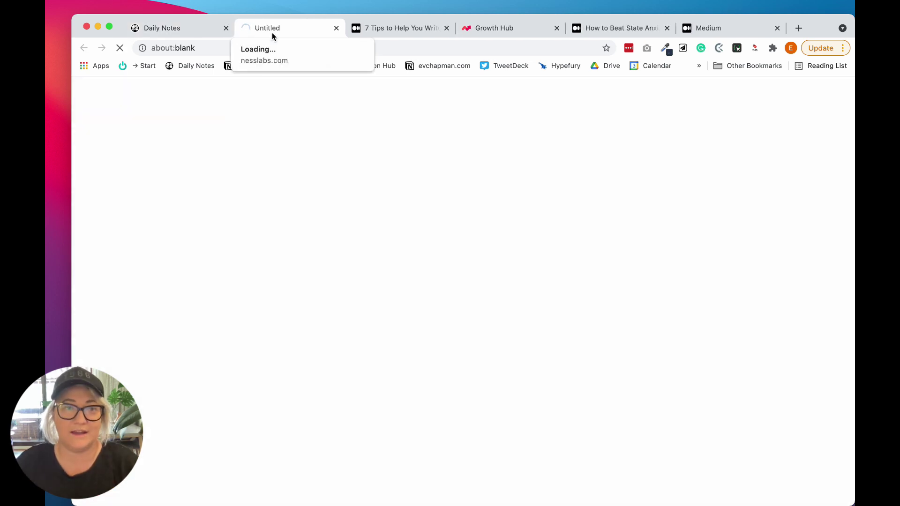
left_click(179, 27)
- Add a Literature Notes block with a nested Litnote template under the article, then go to Growth Hub
left_click(404, 307)
type("#[[Literature Notes]]")
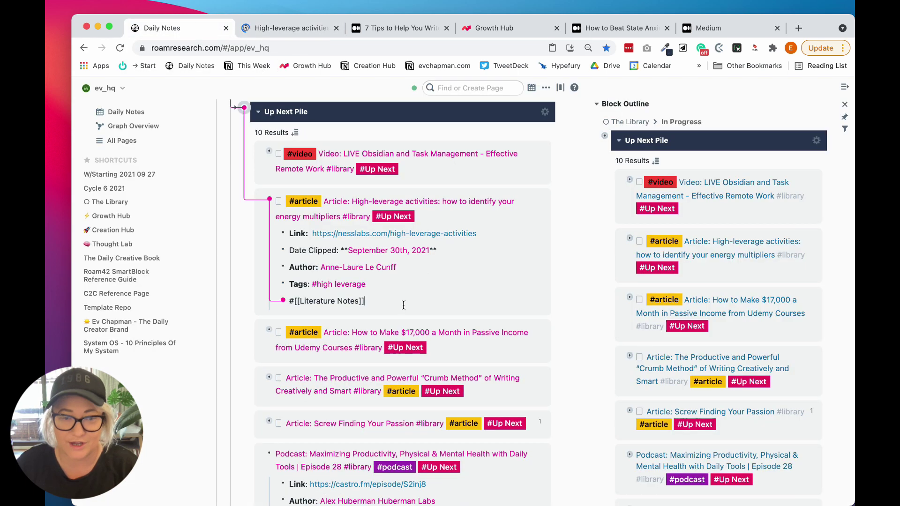
key("Return")
key("Tab")
type("jjli")
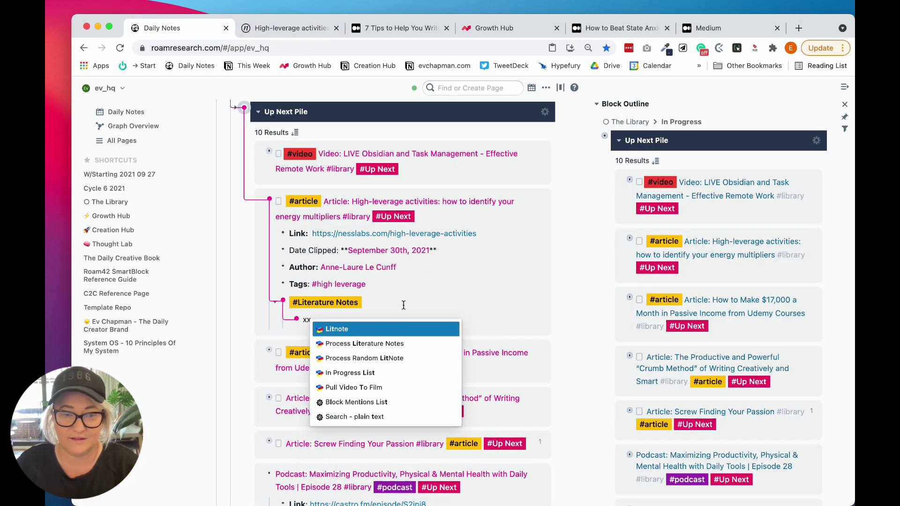
key("Return")
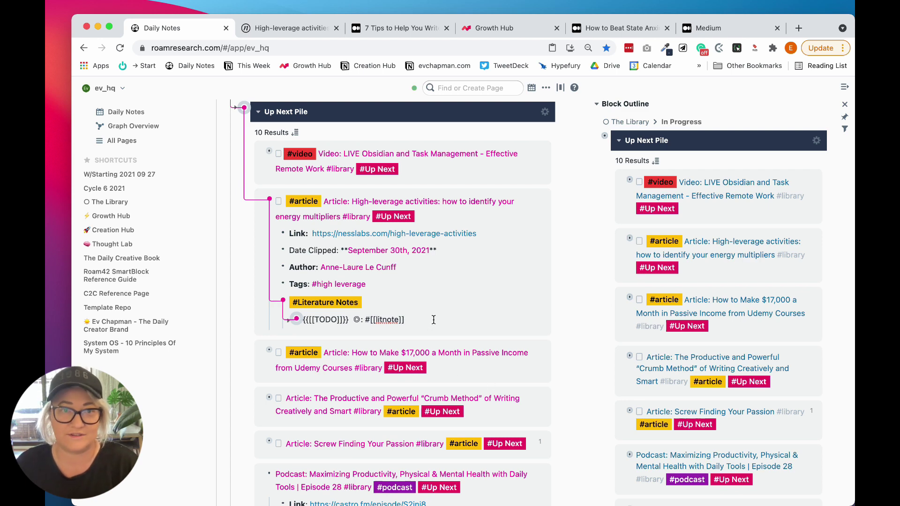
key("ctrl+shift+g")
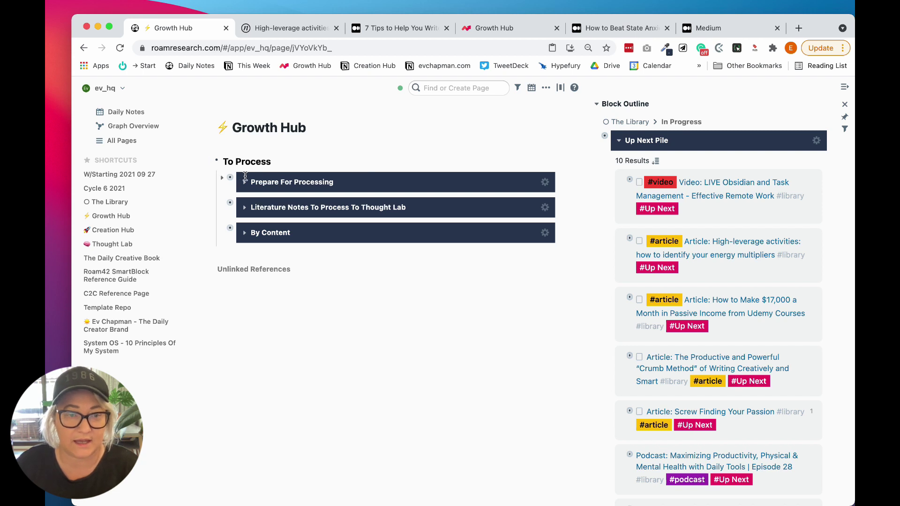
- Expand the Literature Notes To Process To Thought Lab query, browse its results, then return to The Library
left_click(245, 207)
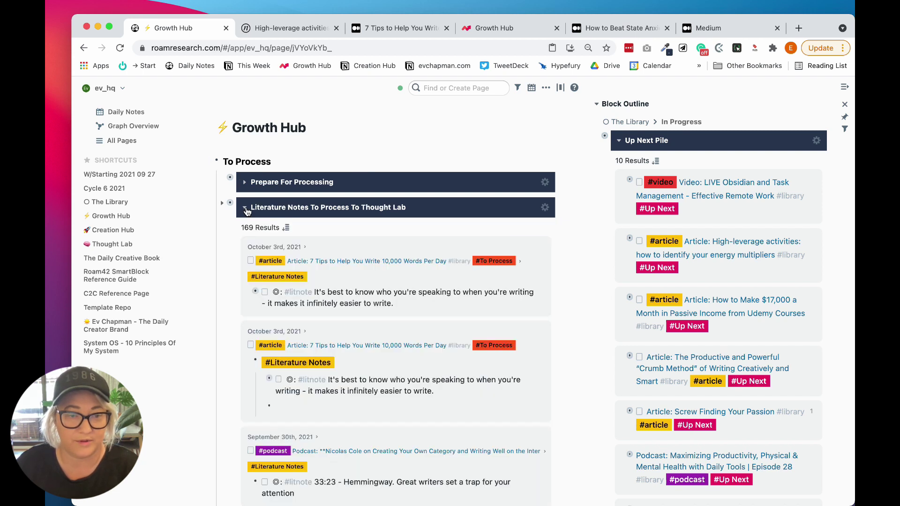
scroll(368, 208, "down", 1)
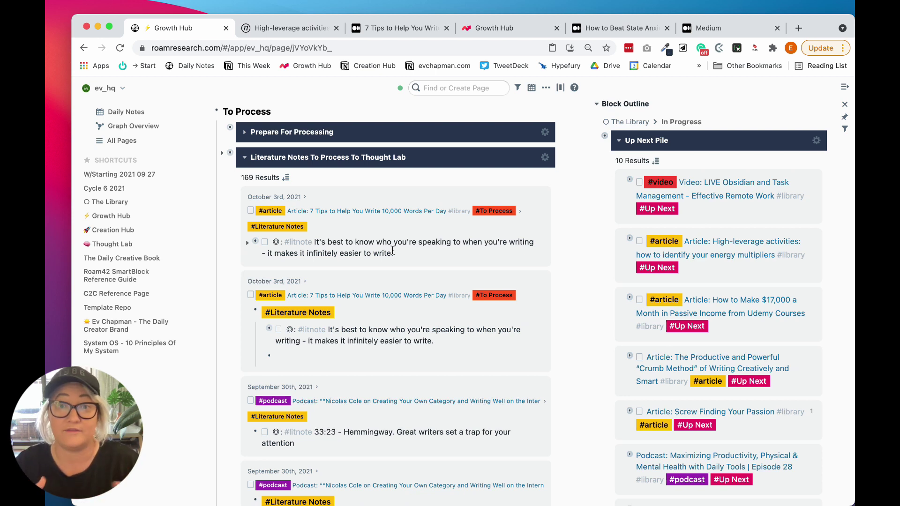
key("super+bracketleft")
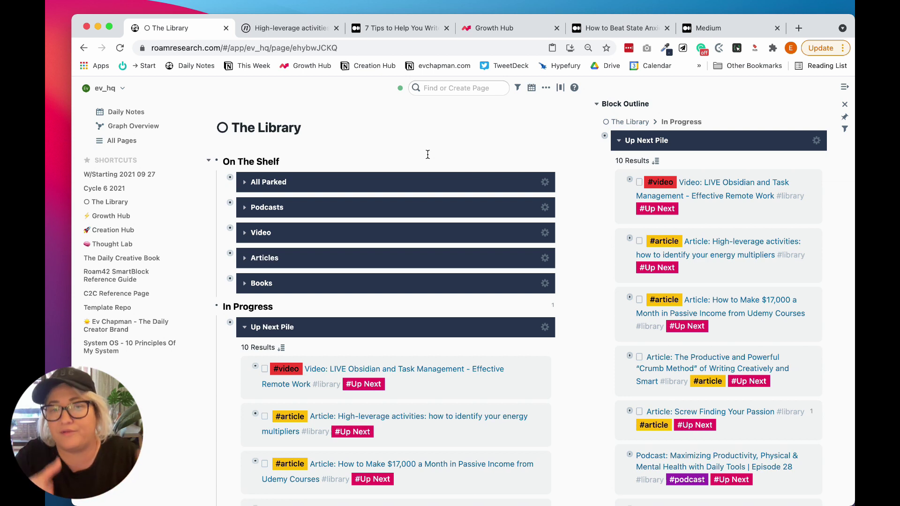
- Scroll The Library down to the Up Next Pile, then open Growth Hub from the sidebar
scroll(375, 211, "down", 5)
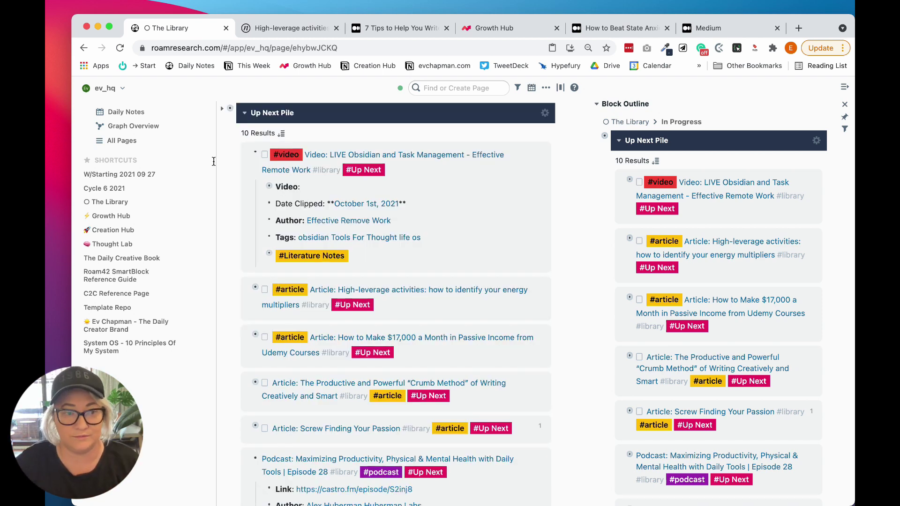
left_click(118, 216)
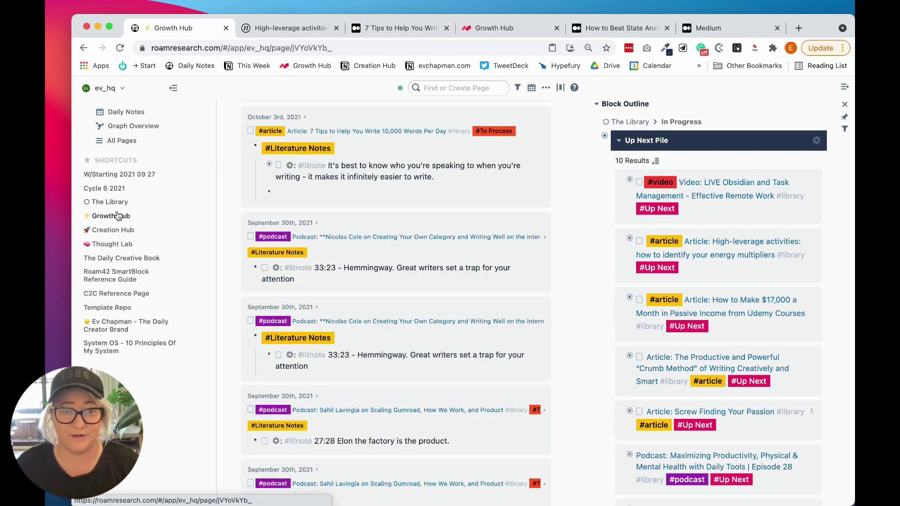